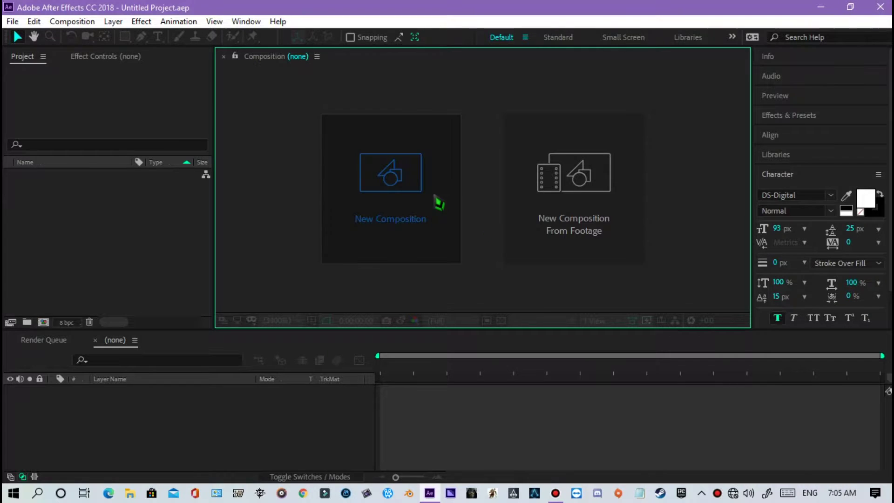
Step: Create the 'Progress Bar' composition at 1920×1080, 60 fps, 0:00:03:00 duration
click(436, 200)
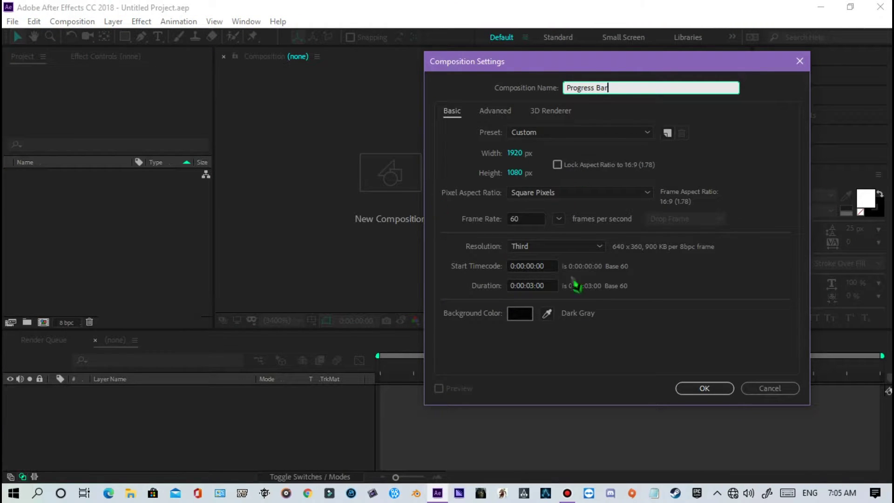
key(Return)
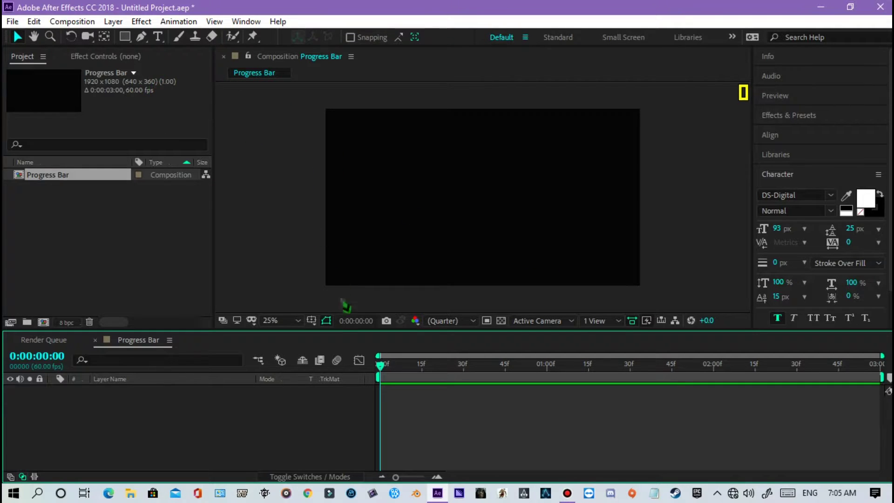
Step: Overlay a proportional grid on the composition viewer and make the viewer taller
click(312, 322)
click(338, 350)
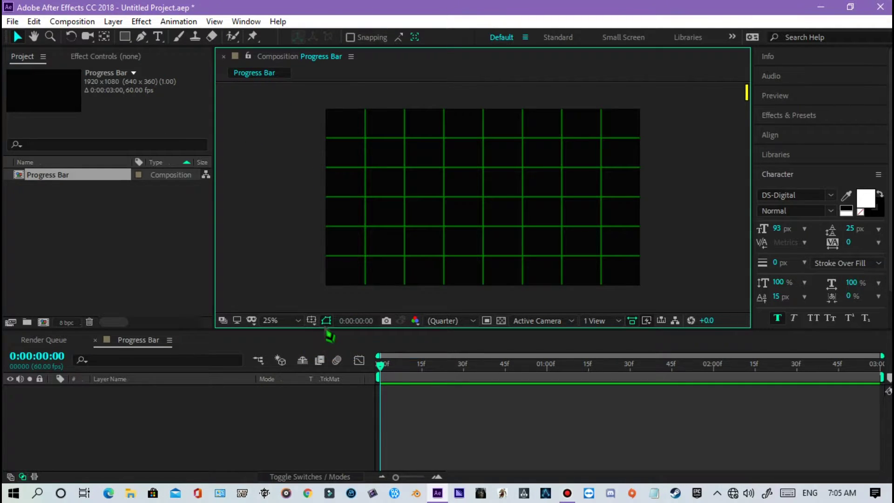
drag(330, 337, 331, 356)
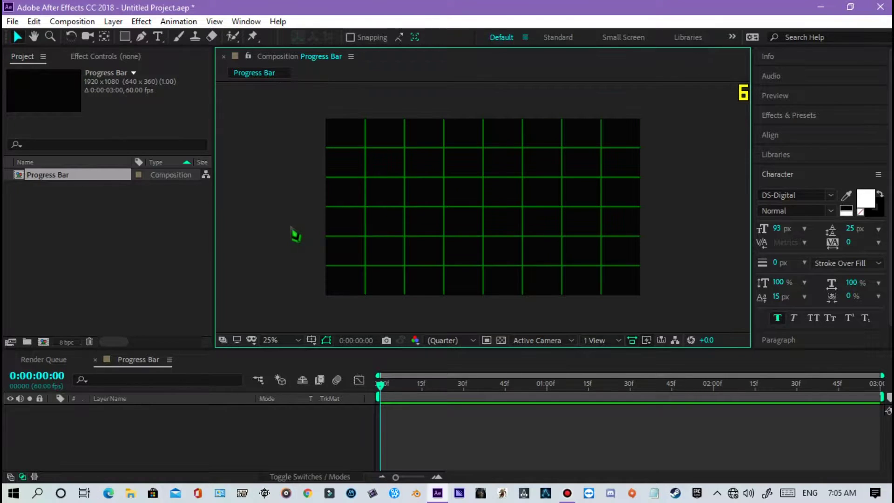
scroll(265, 258, up, 2)
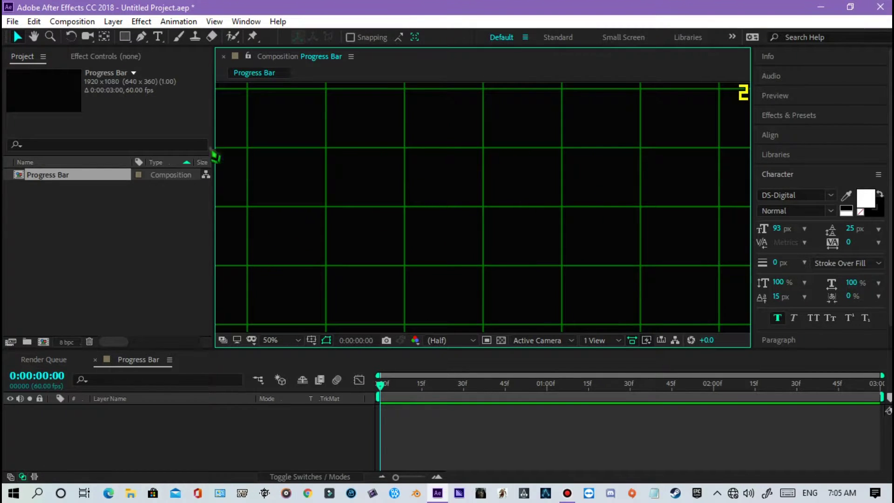
Step: Draw a horizontal green stroke line across the lower part of the composition with the Pen
click(142, 36)
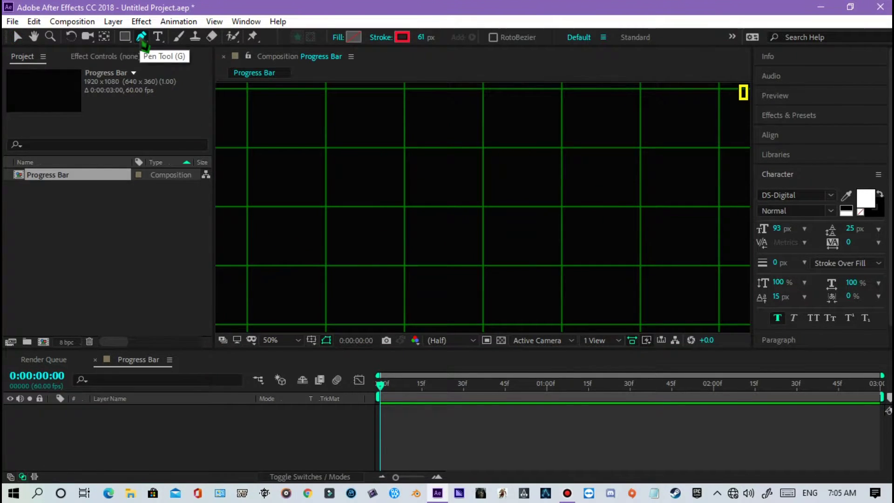
click(403, 37)
click(239, 343)
click(344, 231)
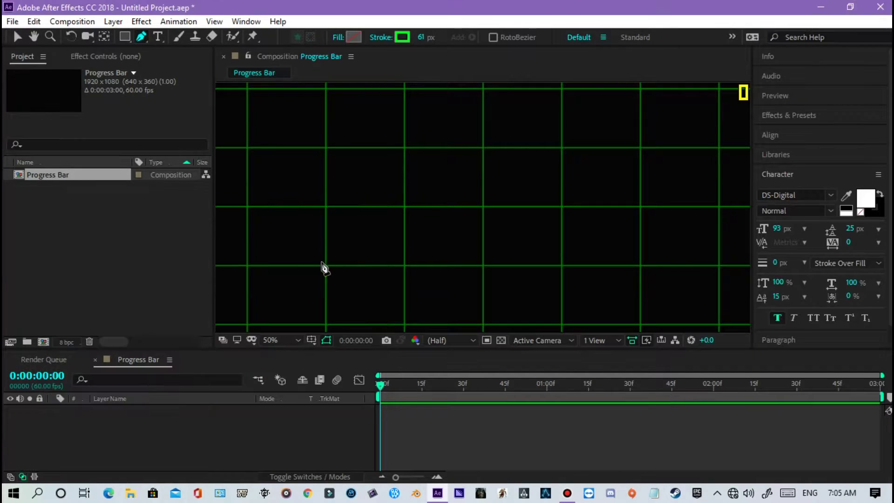
click(248, 265)
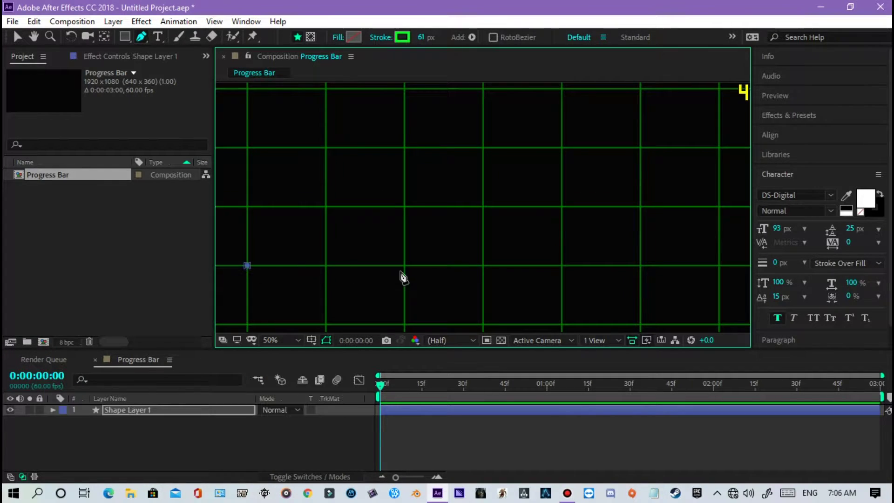
click(718, 266)
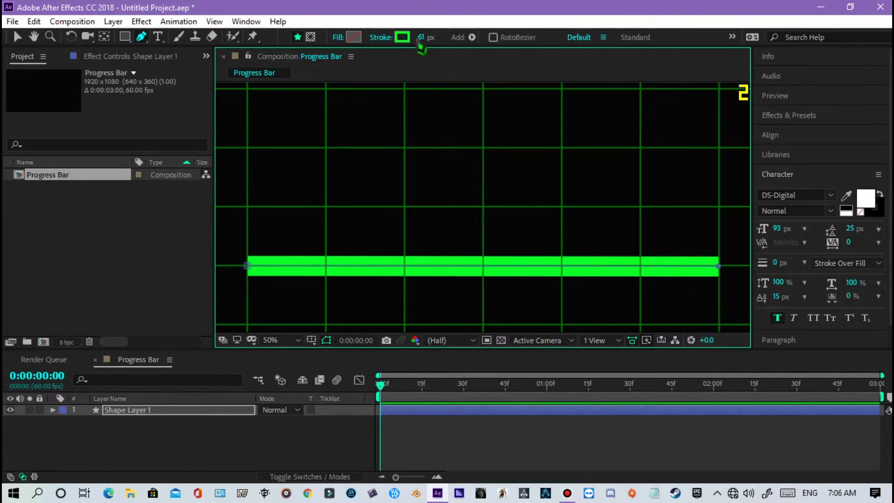
Step: Set the viewer magnification to 33.3%, hide the proportional grid, and return to the Selection tool
scroll(447, 140, down, 2)
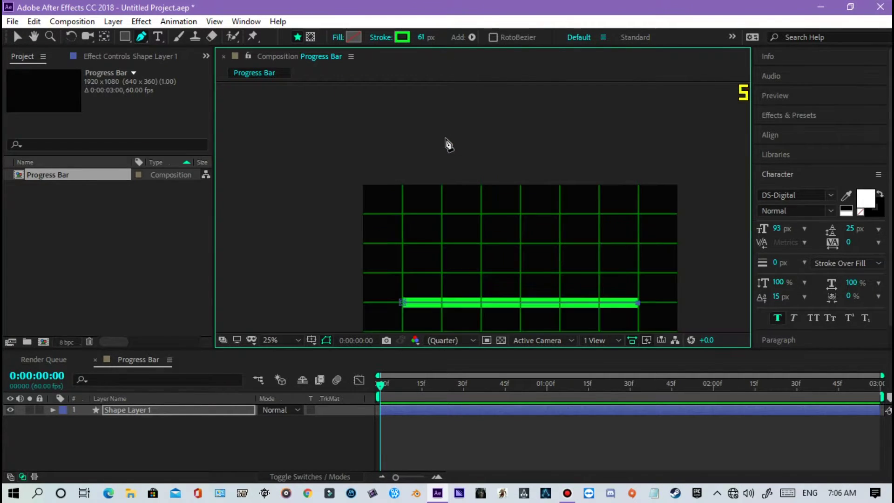
click(274, 341)
click(288, 158)
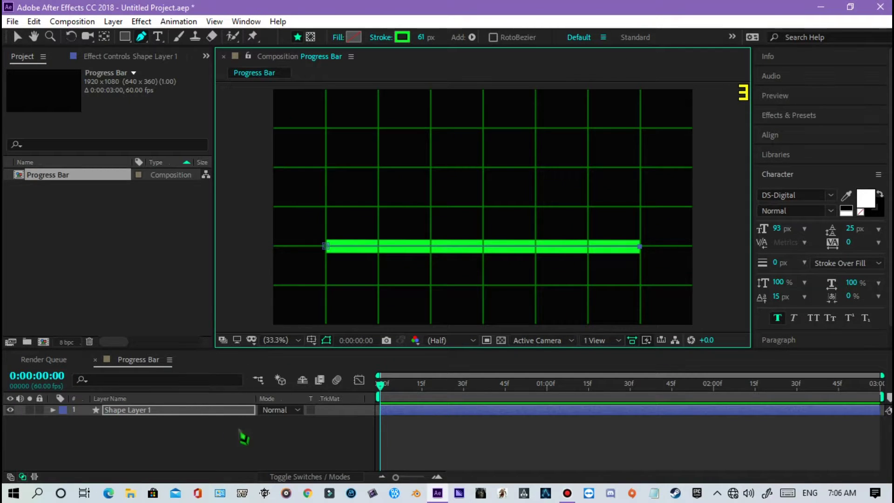
click(312, 340)
click(347, 369)
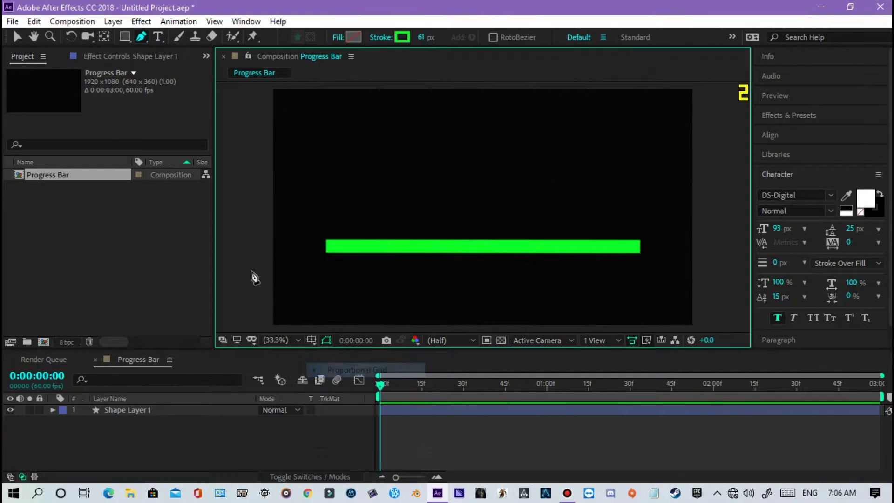
click(17, 36)
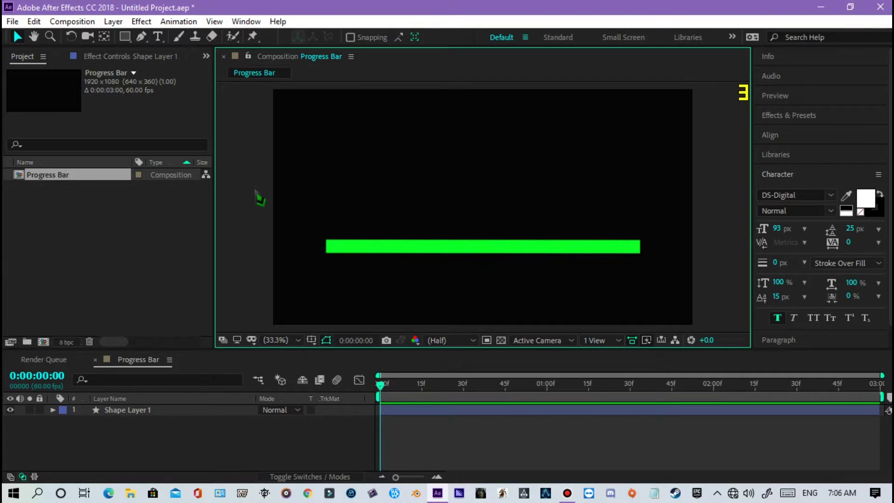
Step: Thicken Shape Layer 1's stroke to 81 px and duplicate it as Shape Layer 2
click(119, 412)
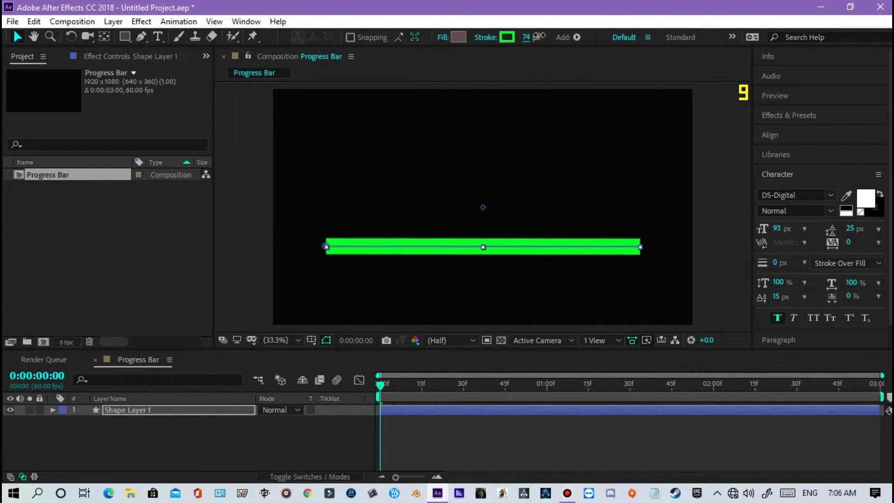
drag(528, 36, 602, 120)
click(699, 187)
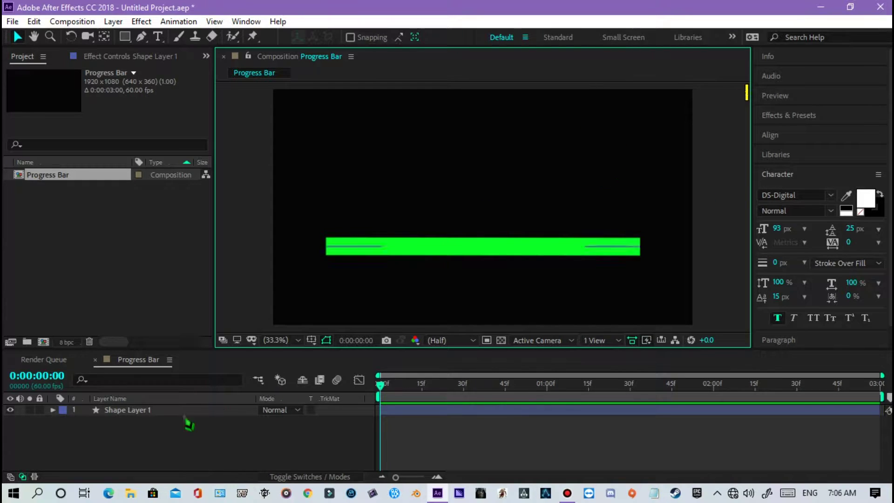
click(134, 411)
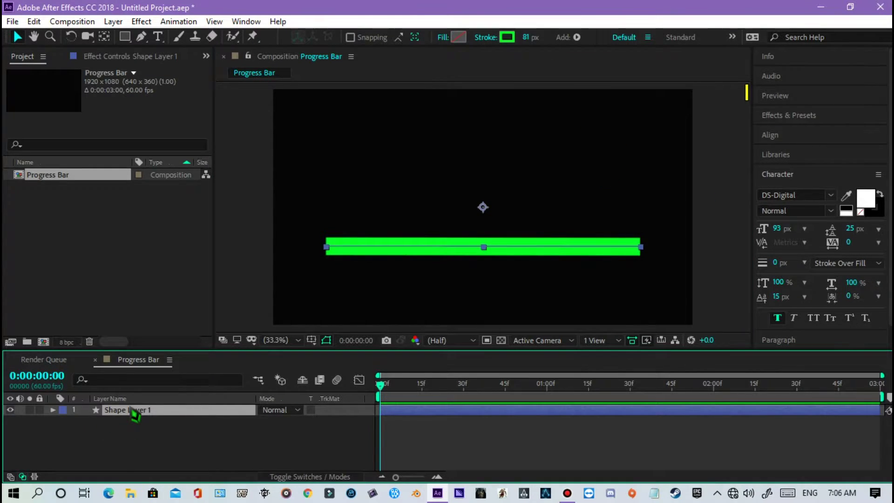
key(ctrl+d)
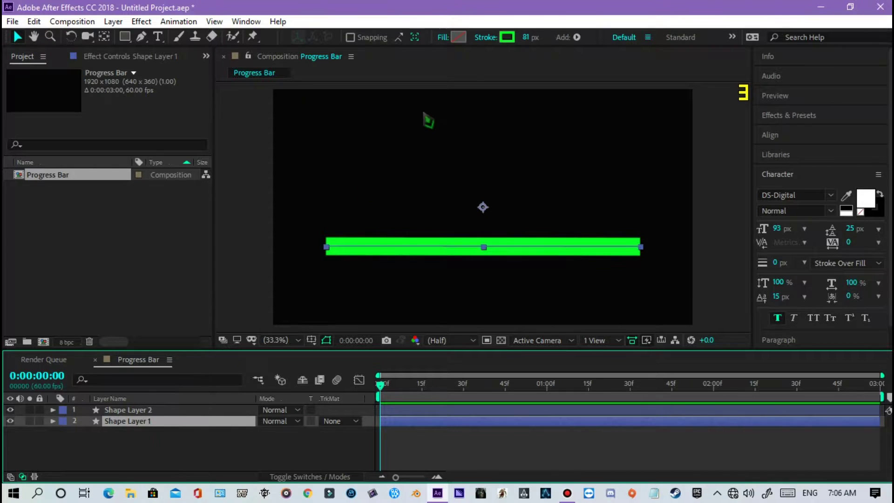
Step: Try a dark grey stroke but cancel to keep green, then expand Shape Layer 2
click(507, 38)
click(58, 353)
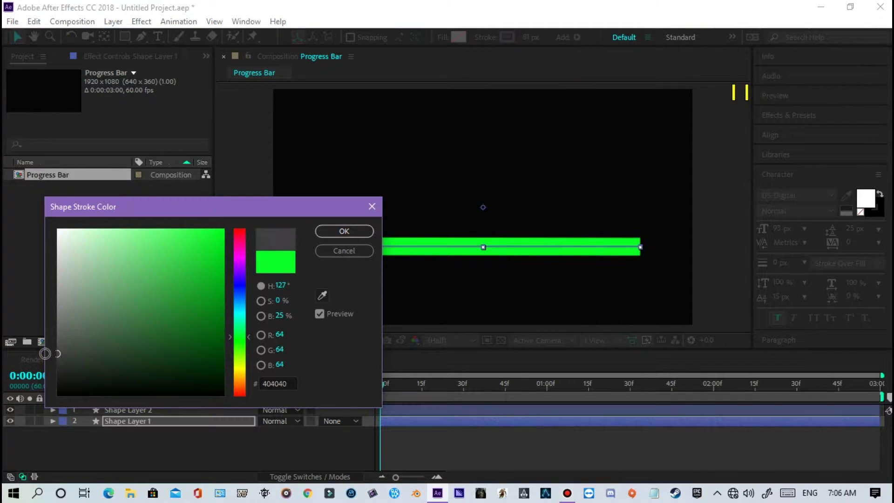
click(331, 252)
click(124, 412)
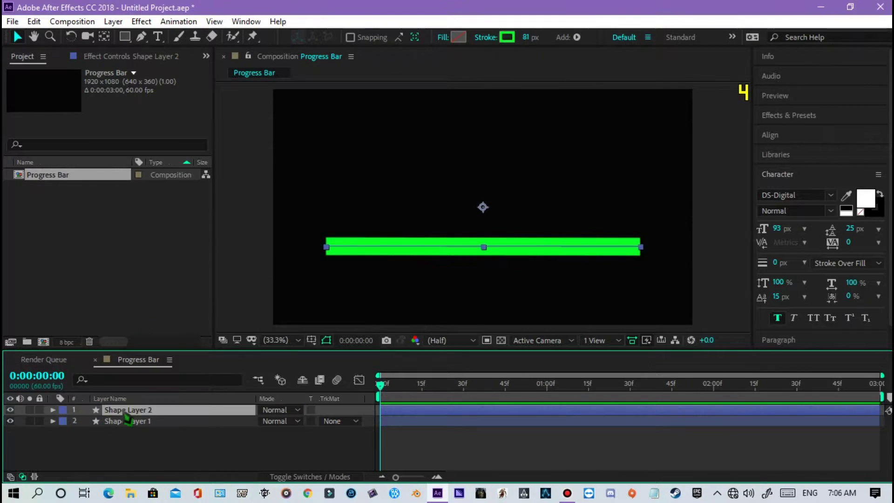
click(52, 411)
Step: Add dashes to Shape Layer 2's Stroke 1 with a Dash length of 8
click(64, 422)
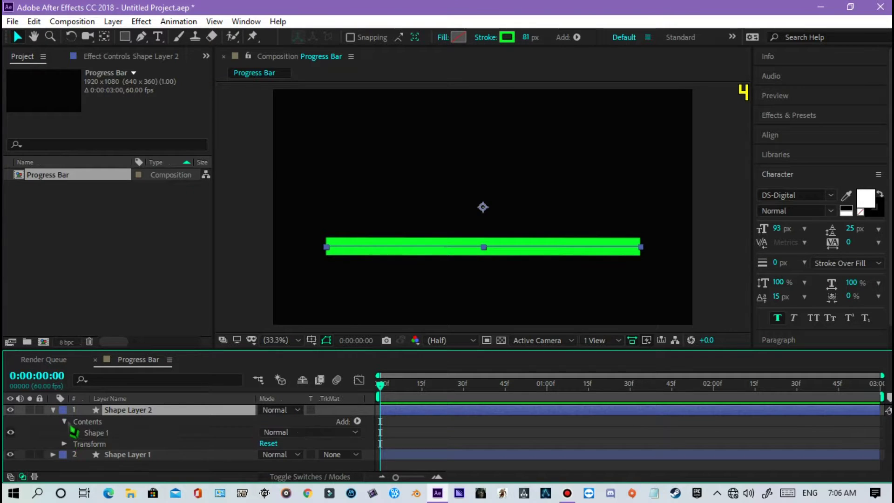
click(75, 432)
scroll(79, 440, down, 1)
click(87, 443)
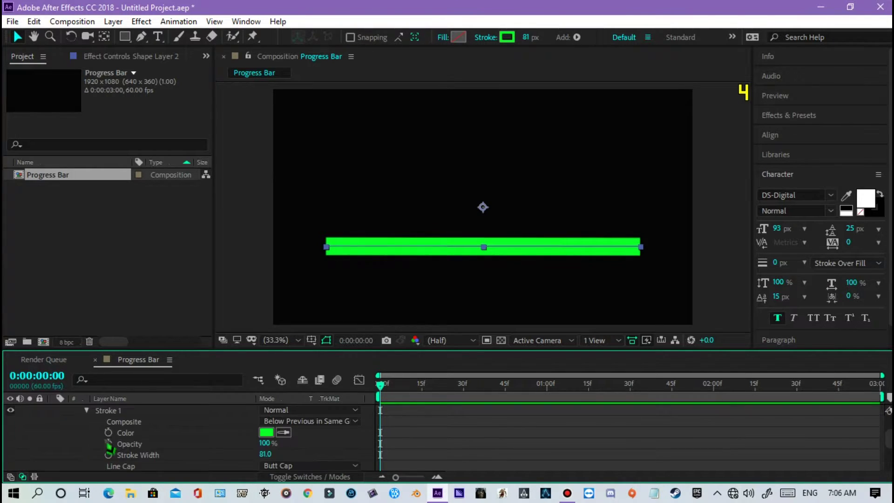
scroll(229, 461, down, 3)
scroll(250, 451, down, 2)
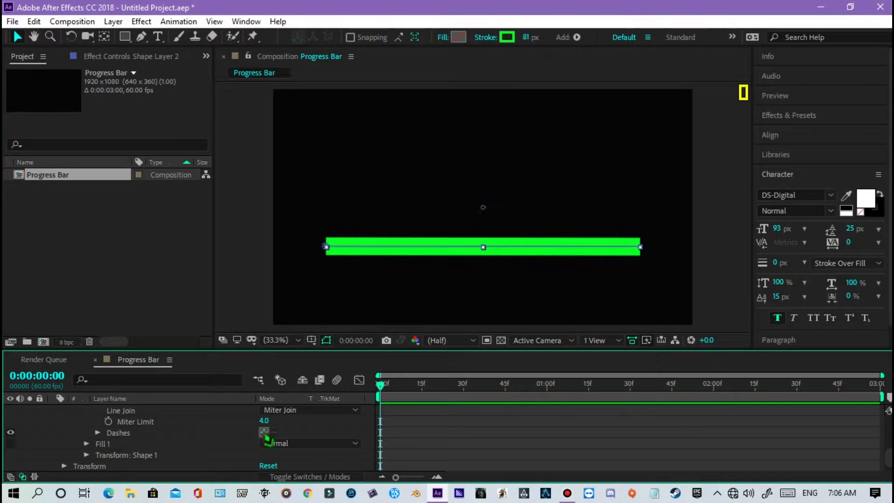
click(264, 433)
click(265, 444)
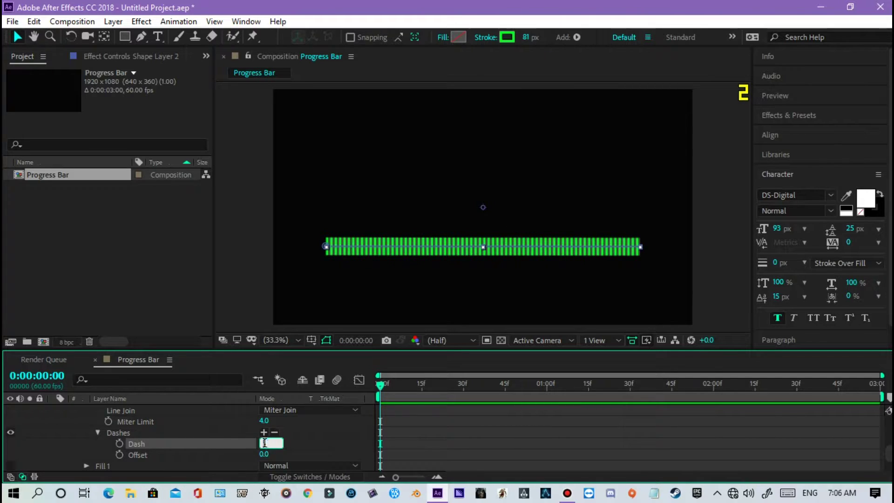
text(8)
key(Return)
click(245, 273)
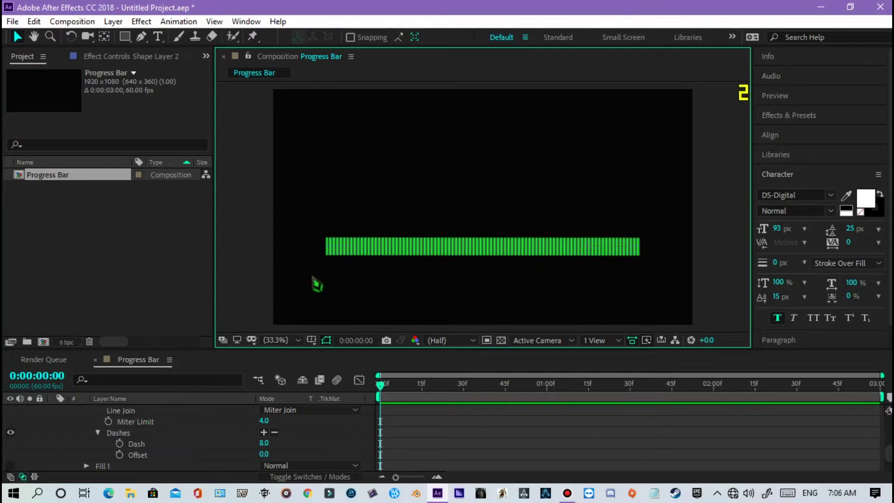
scroll(313, 281, up, 3)
scroll(121, 451, down, 2)
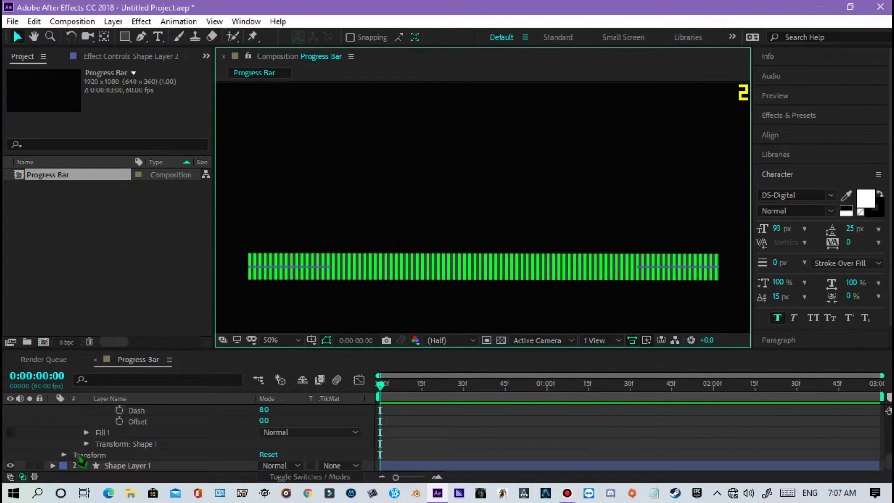
scroll(99, 432, up, 3)
scroll(99, 432, up, 2)
click(52, 410)
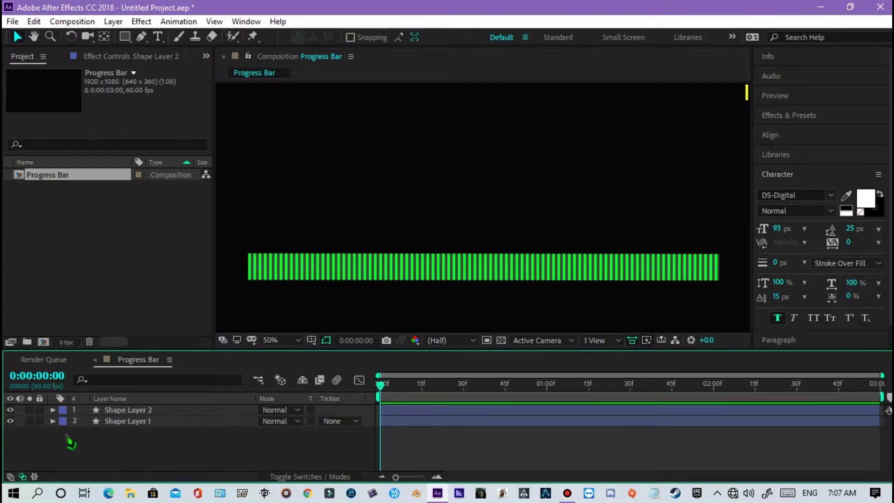
Step: Add dashes to Shape Layer 1's Stroke 1 with a Dash length of 8
click(52, 420)
click(64, 432)
click(75, 444)
scroll(79, 452, down, 2)
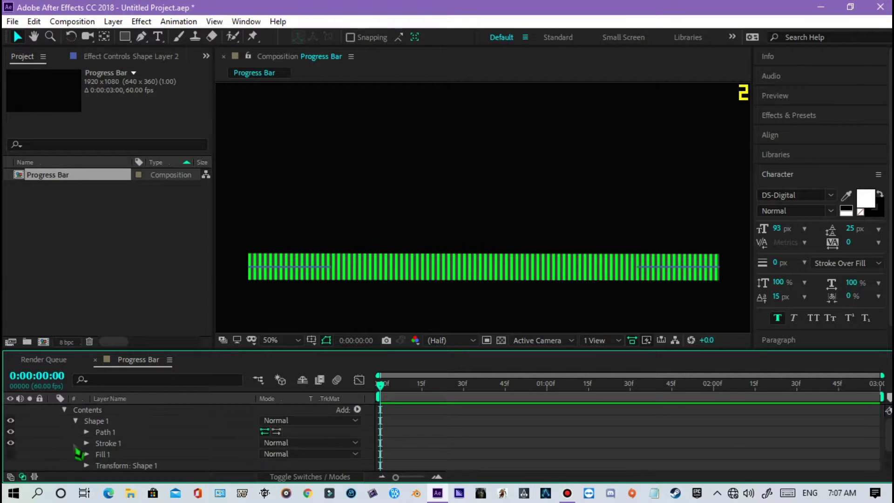
click(88, 444)
scroll(201, 452, down, 3)
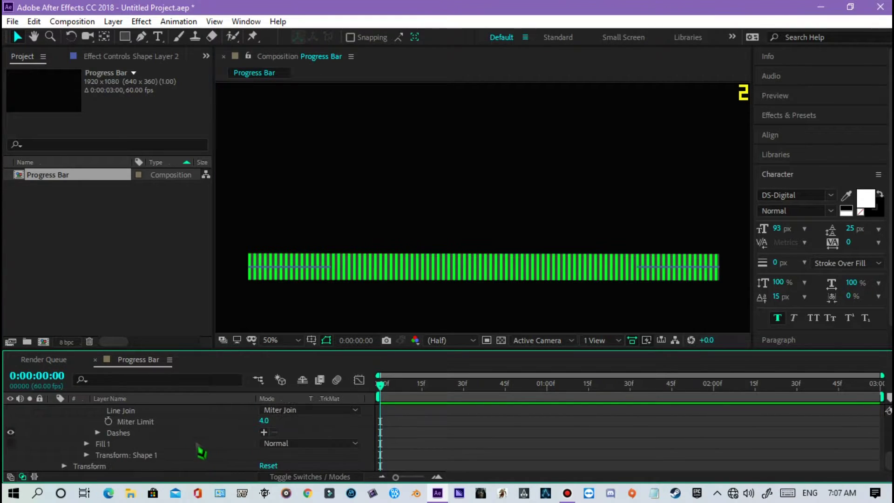
click(263, 433)
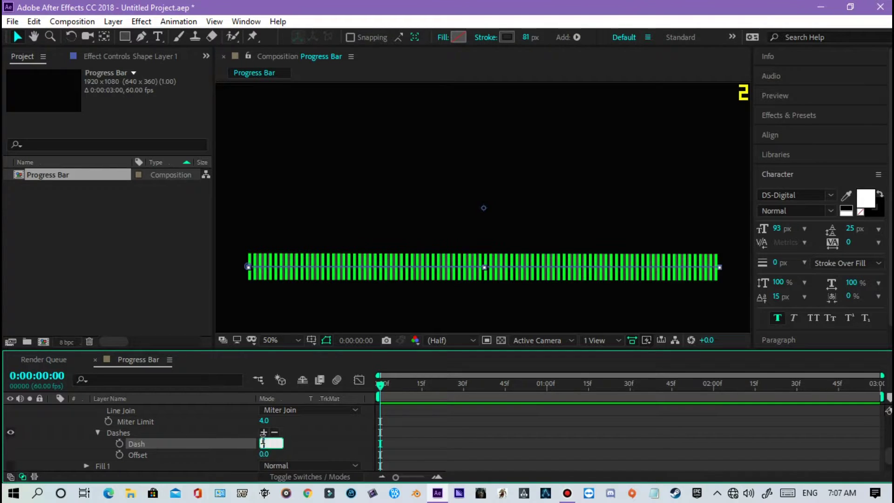
text(8)
key(Return)
scroll(63, 430, up, 5)
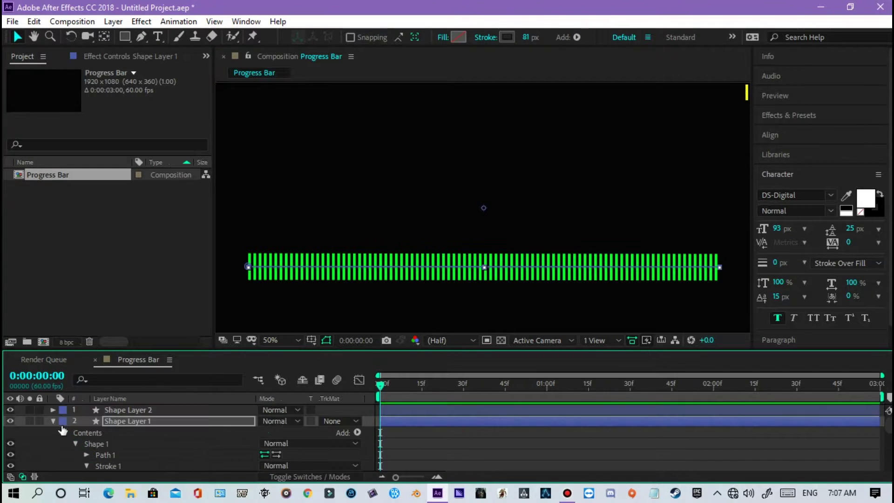
Step: Add Trim Paths to Shape Layer 2's bar shape
click(52, 421)
click(142, 412)
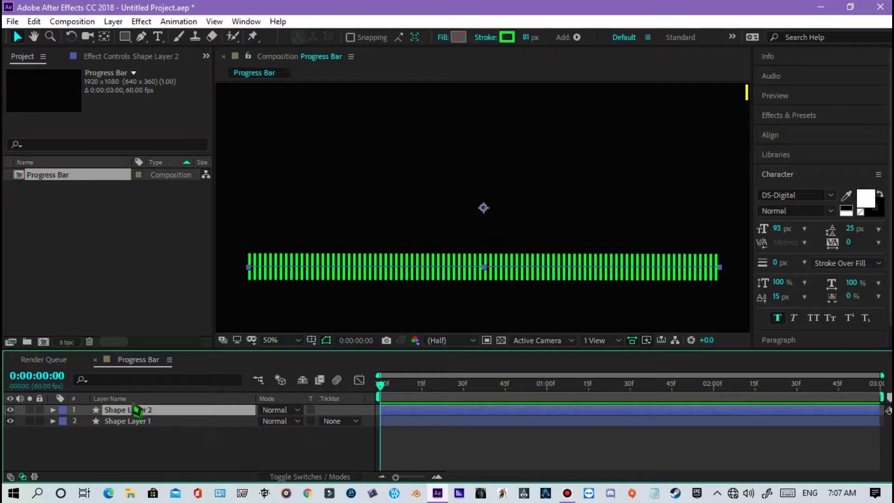
click(53, 410)
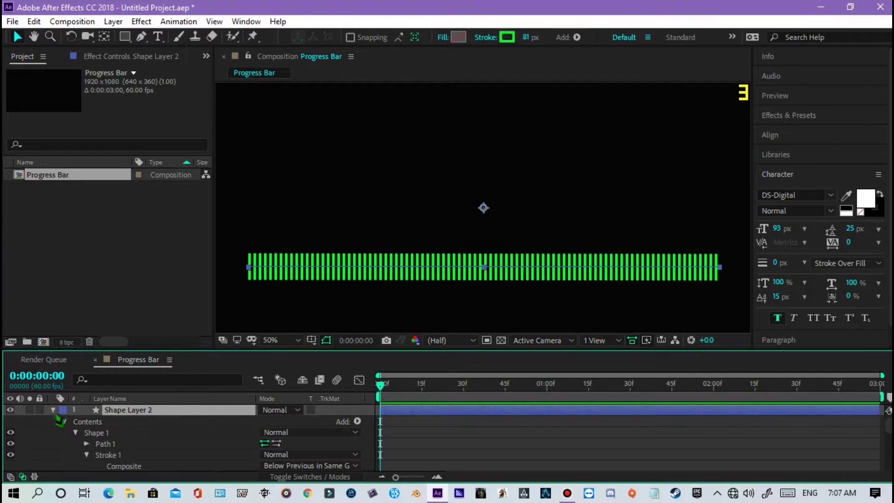
click(359, 423)
click(417, 365)
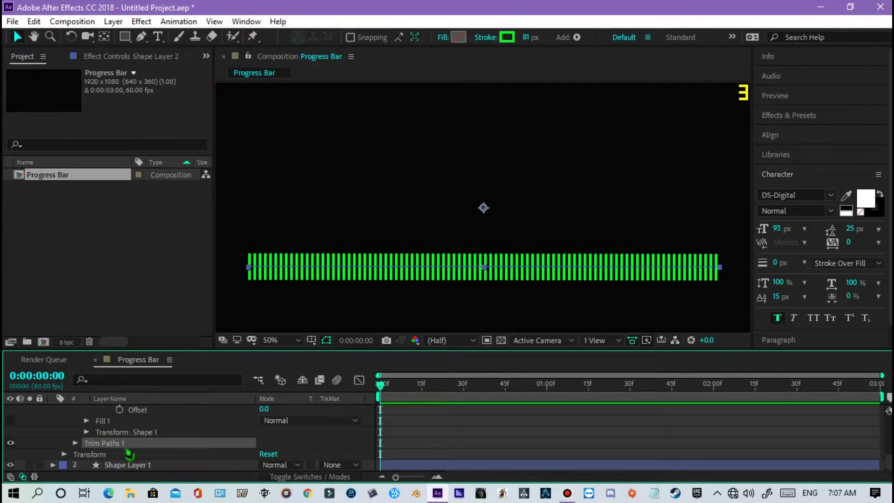
click(75, 443)
Step: Keyframe Trim Paths End from 0% at frame 0 to 100% at 0:00:02:59
drag(263, 442, 219, 442)
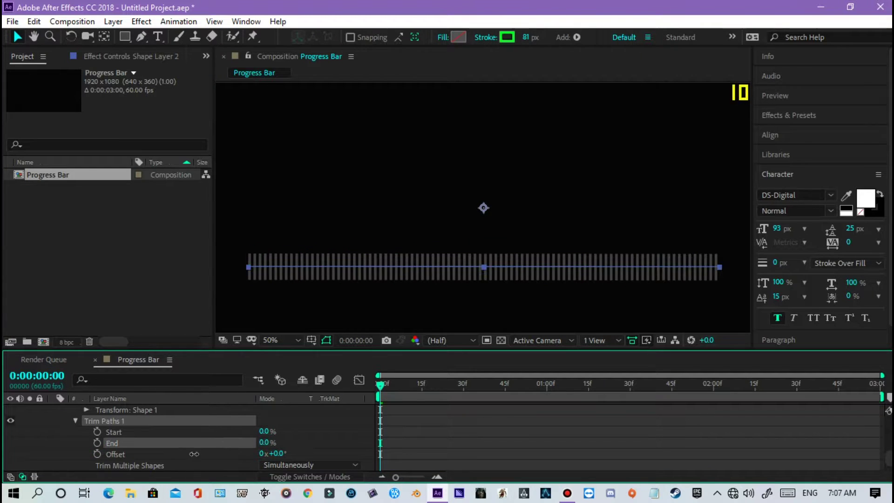
key(comma)
key(comma)
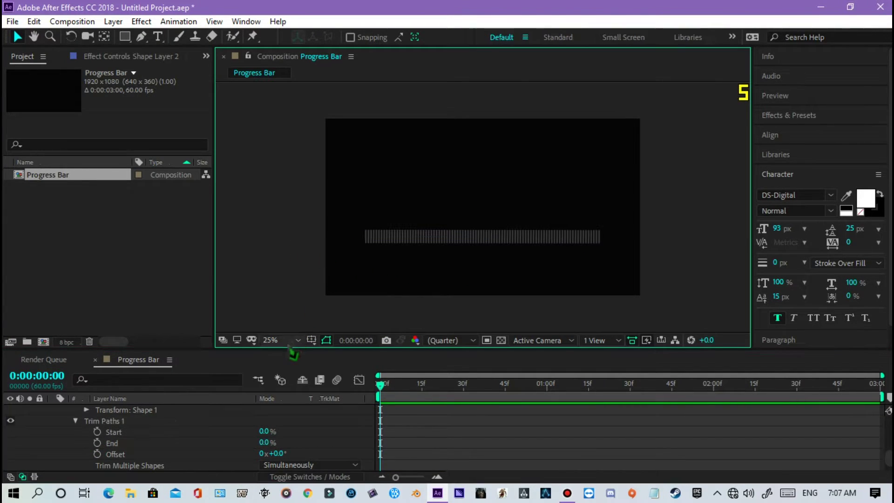
click(282, 340)
click(291, 120)
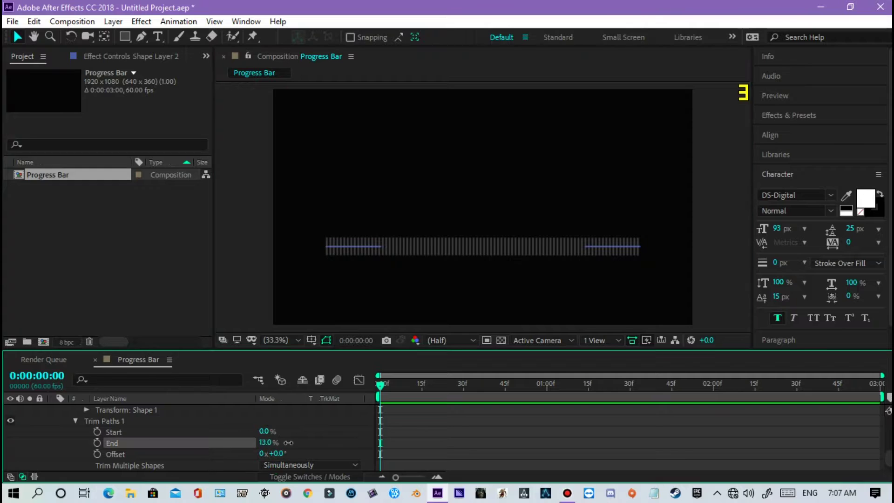
drag(263, 442, 254, 442)
click(96, 443)
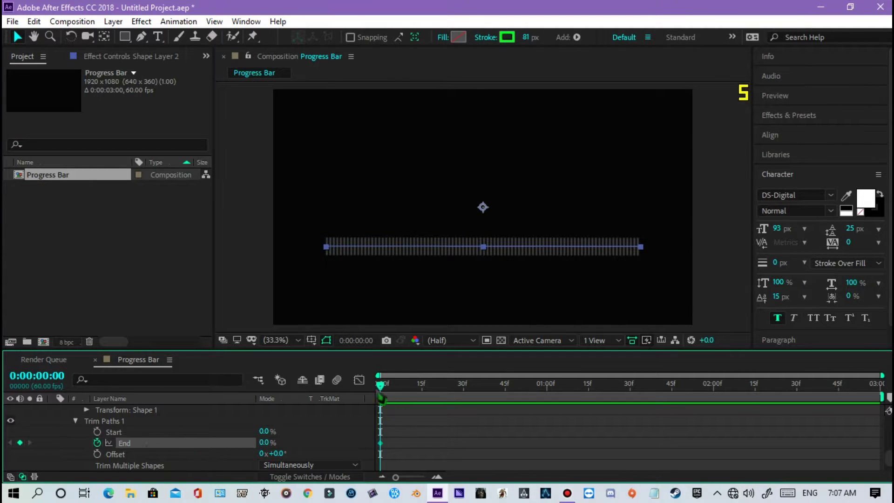
drag(381, 384, 878, 385)
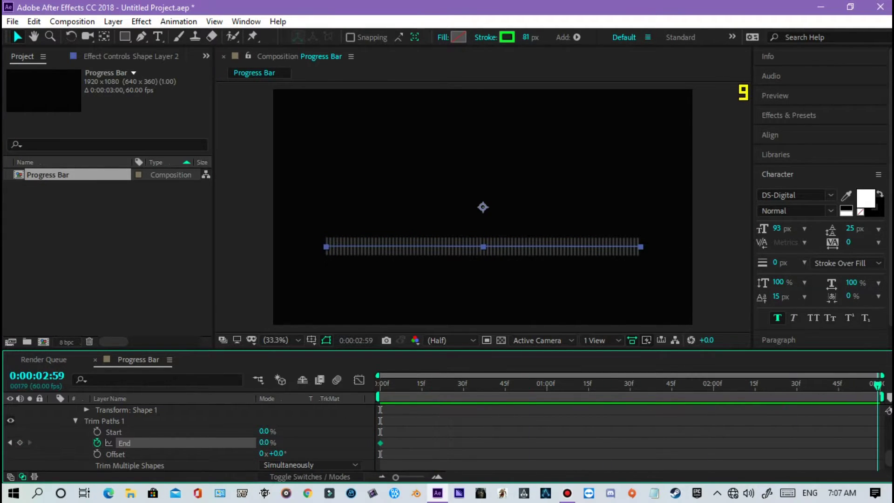
drag(265, 442, 419, 445)
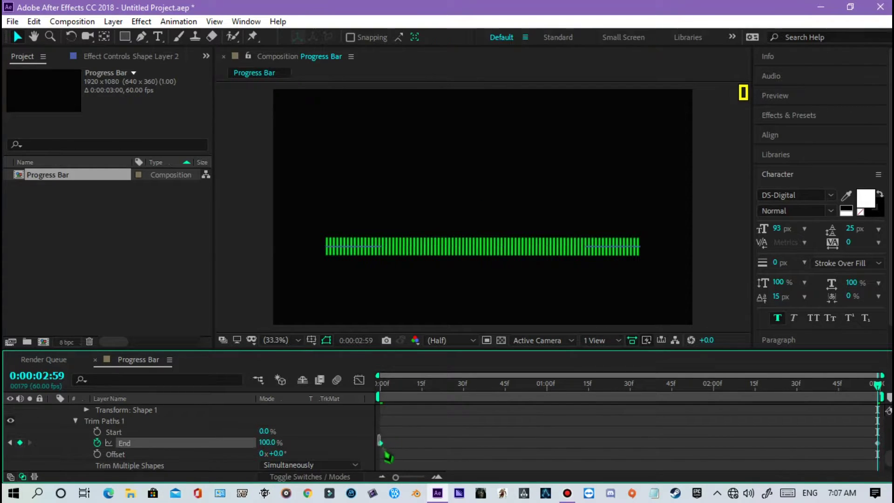
drag(384, 445, 759, 437)
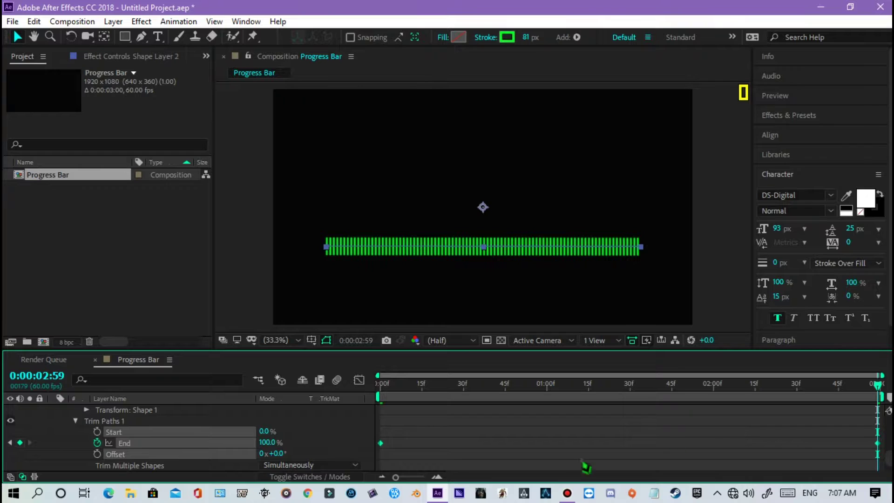
Step: Apply Easy Ease to the End keyframes, preview the fill, and scrub to 0:00:00:34
right_click(388, 448)
mouse_move(431, 429)
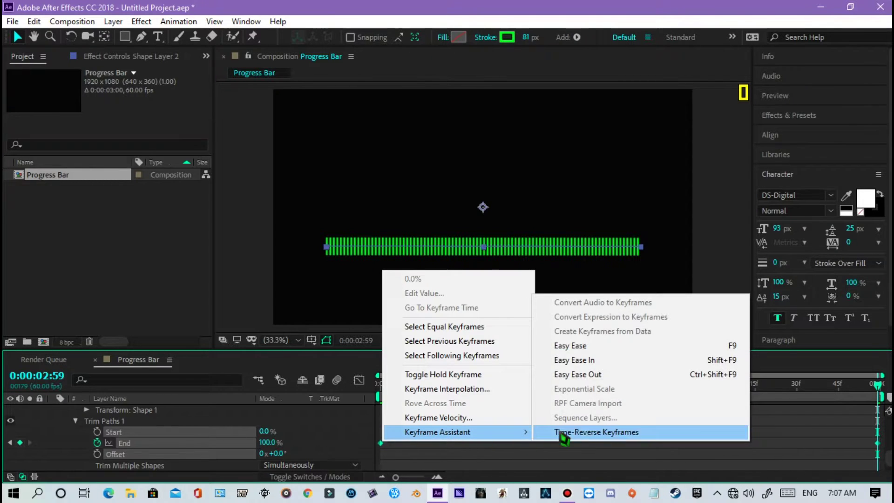
click(580, 347)
key(space)
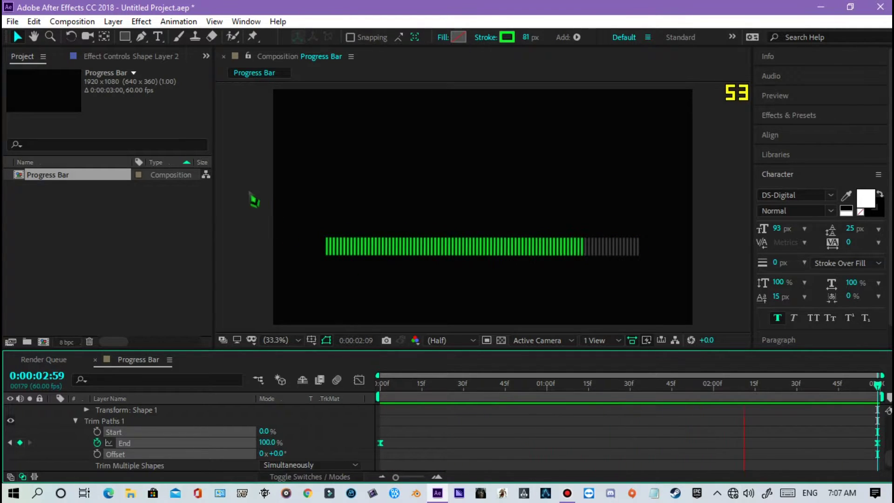
click(328, 237)
mouse_move(878, 410)
mouse_down()
mouse_move(447, 410)
mouse_move(475, 409)
mouse_up()
scroll(85, 426, up, 3)
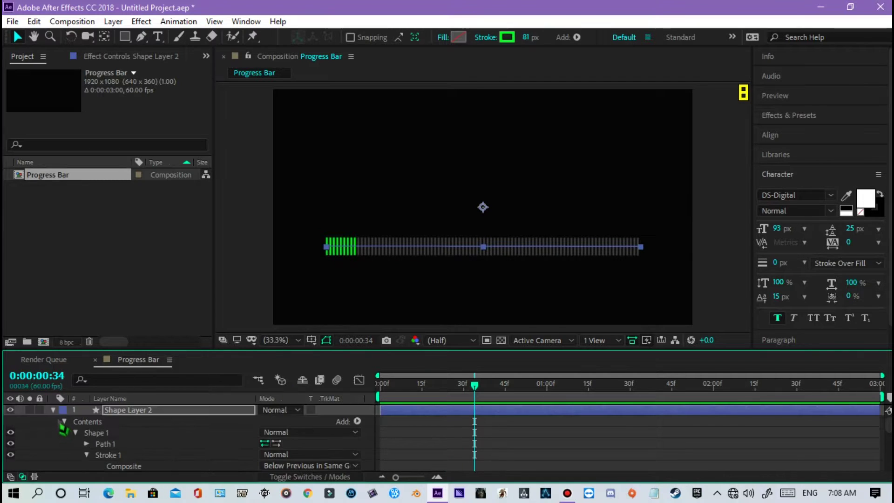
Step: Add a '100' text layer above the progress bar
click(104, 437)
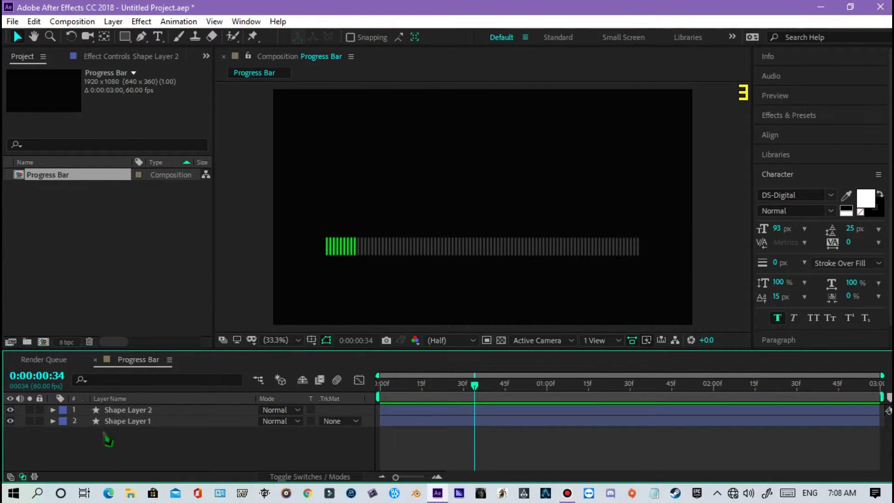
click(162, 41)
click(573, 223)
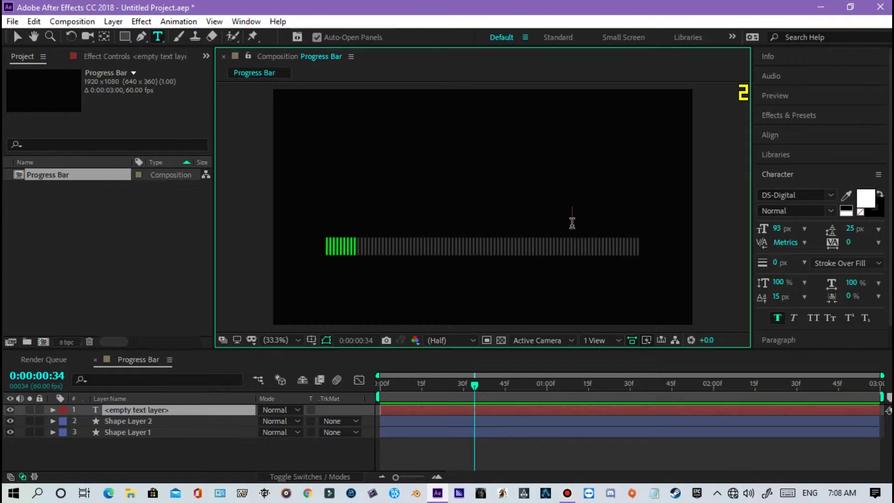
text(100)
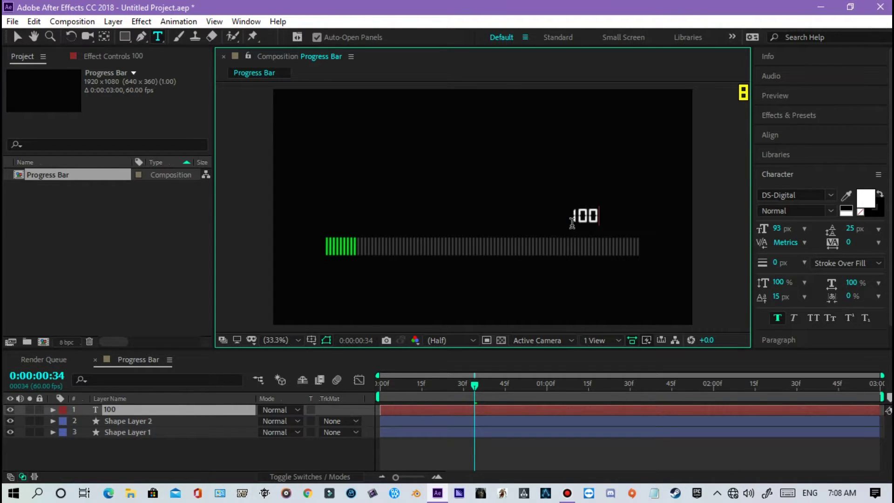
click(18, 37)
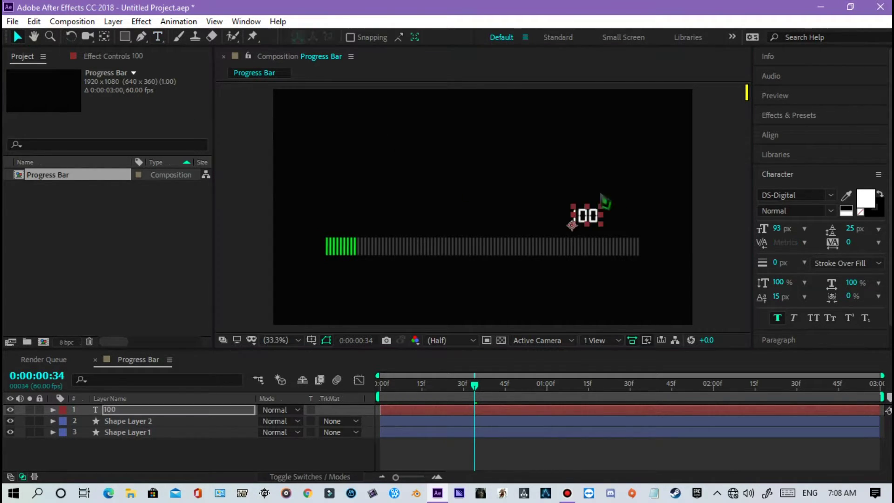
Step: Move the white DS-Digital 100 label over the bar's right end and enlarge it to 128 px
drag(588, 219, 607, 230)
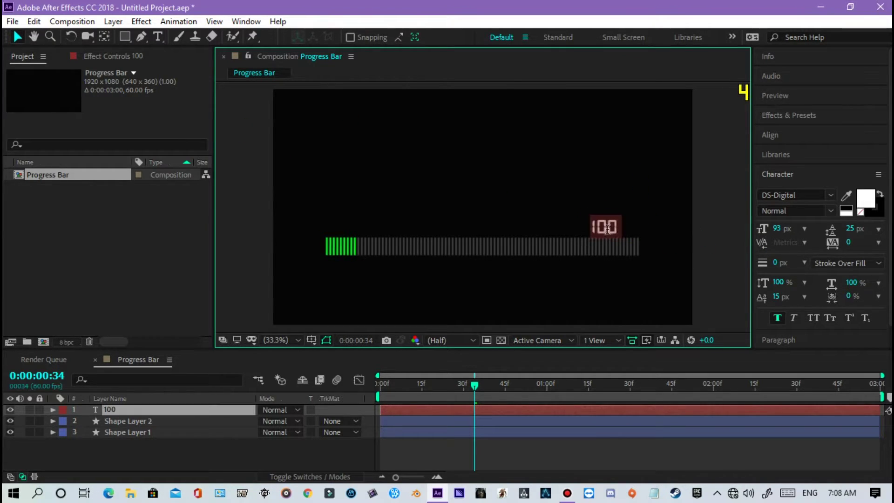
drag(778, 231, 813, 237)
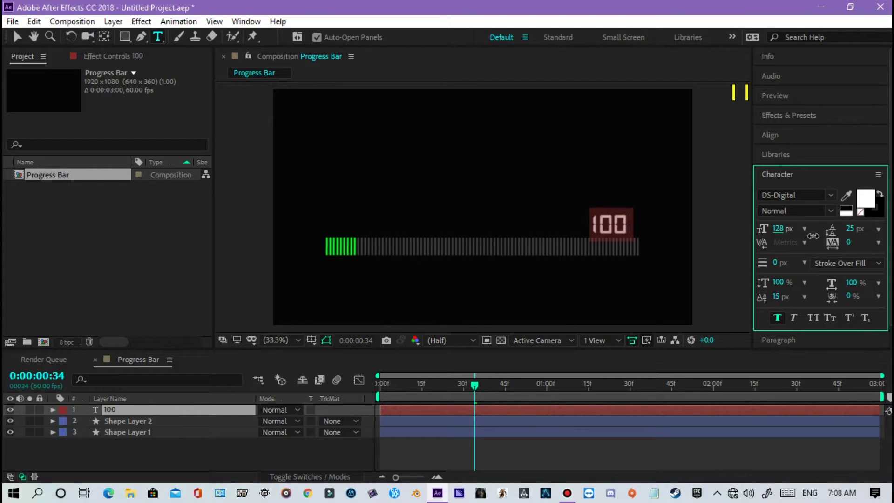
click(641, 183)
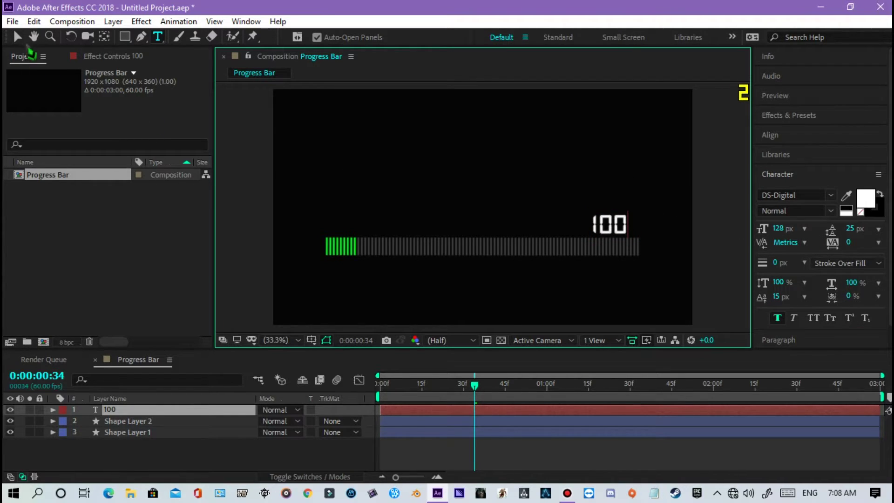
click(17, 36)
scroll(529, 165, up, 1)
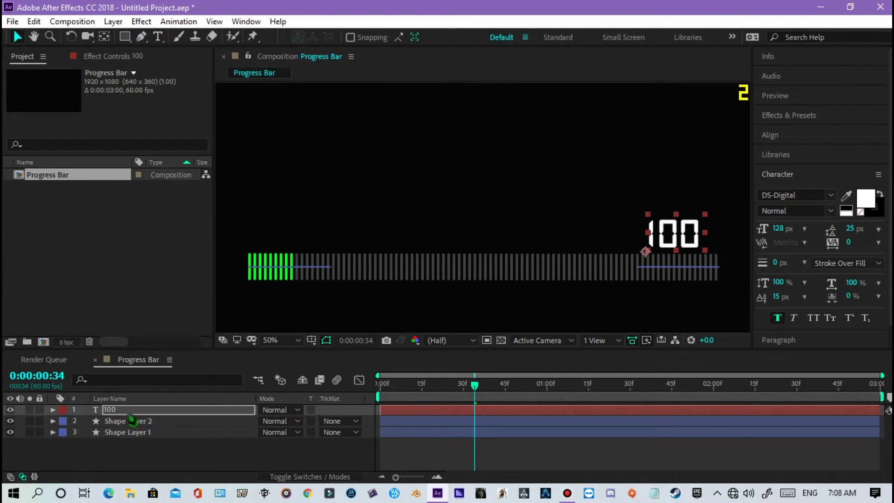
click(154, 461)
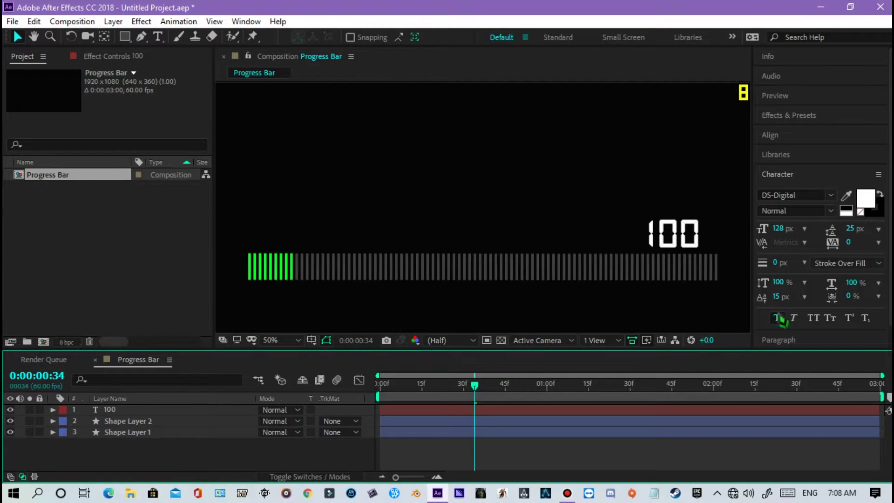
click(158, 36)
Step: Add a '%' text layer and move it beside the 100
click(523, 228)
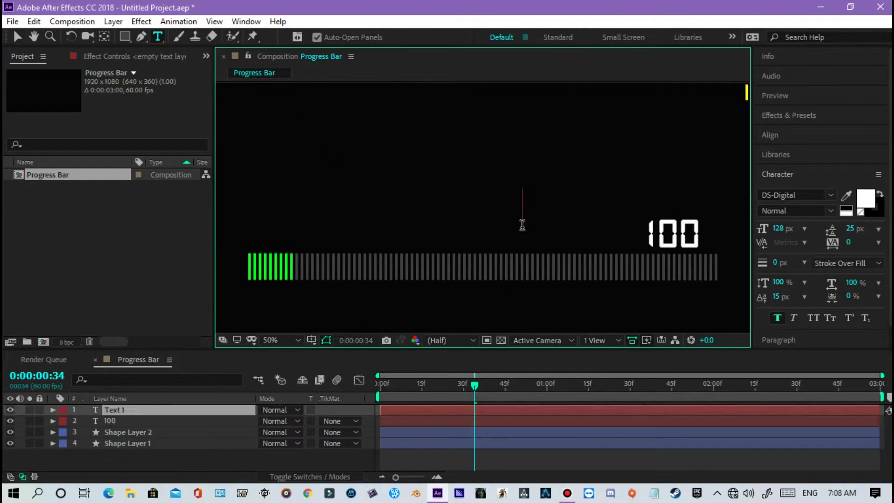
text(%)
scroll(519, 243, down, 2)
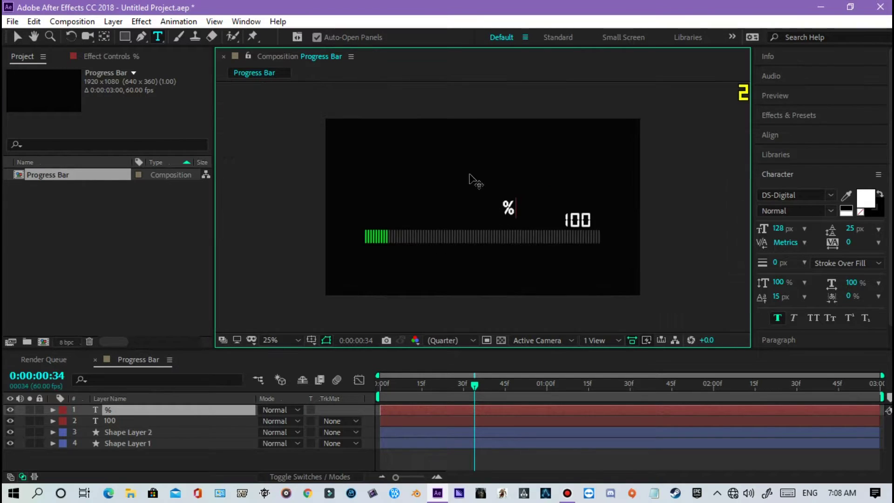
drag(473, 180, 574, 199)
key(Escape)
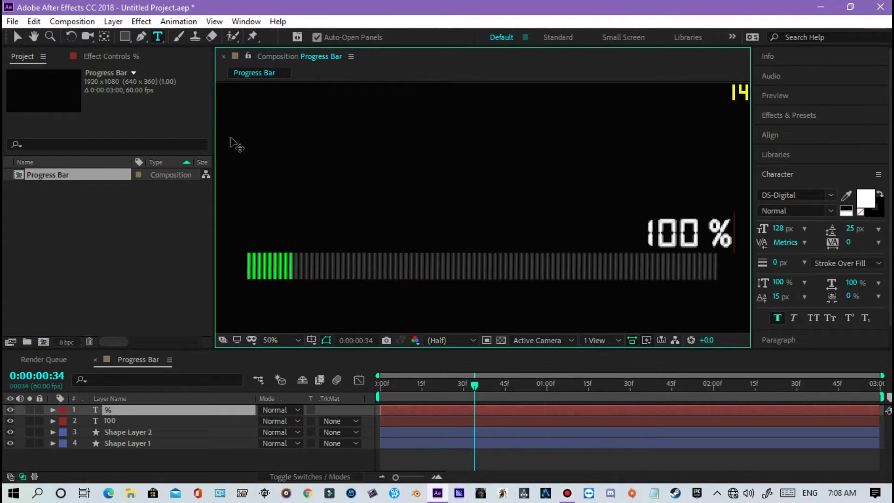
click(34, 37)
scroll(498, 208, up, 2)
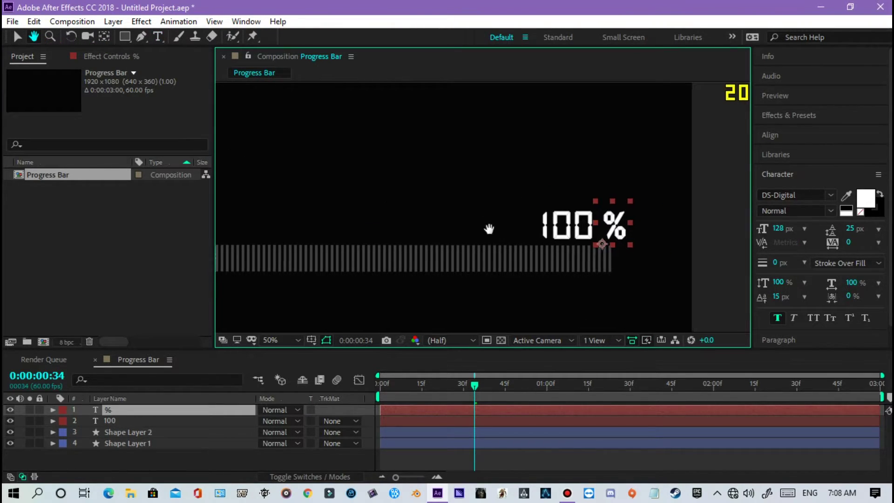
scroll(485, 225, up, 2)
click(17, 36)
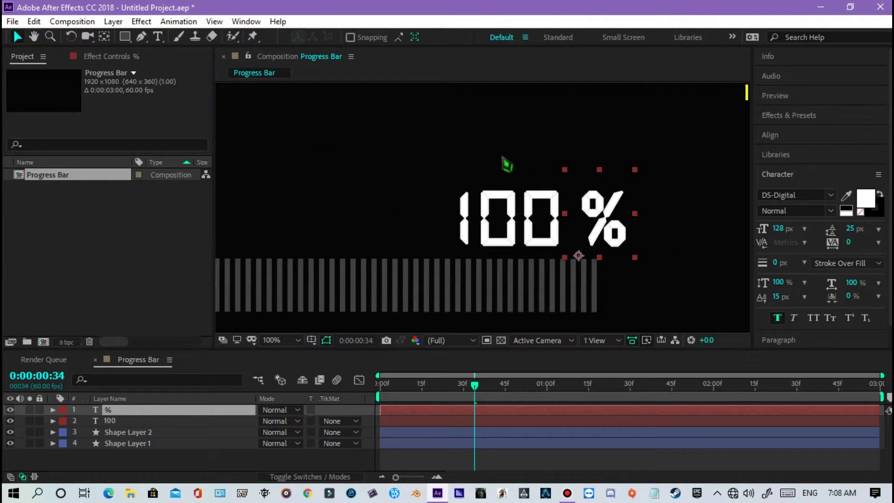
Step: Set Position X to 1434 for the 100 layer and 1604 for the % layer
click(524, 240)
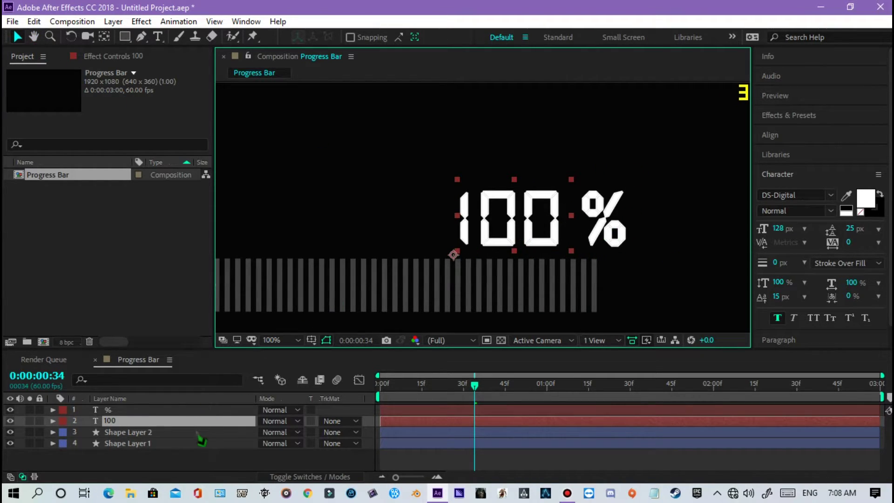
key(p)
mouse_move(264, 433)
mouse_down()
mouse_move(248, 432)
mouse_move(247, 418)
mouse_up()
click(195, 410)
key(p)
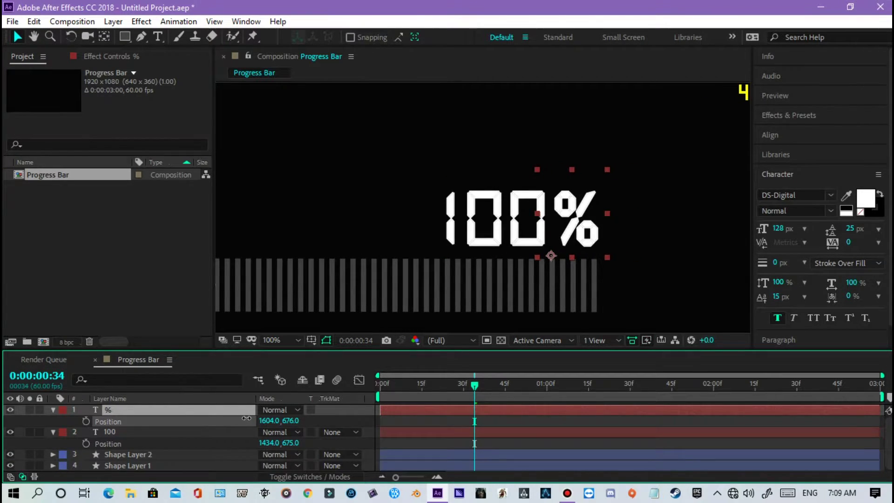
Step: Zoom out to view the whole bar, collapse both text layers, and select 100
key(comma)
key(comma)
key(comma)
click(666, 238)
scroll(620, 215, down, 1)
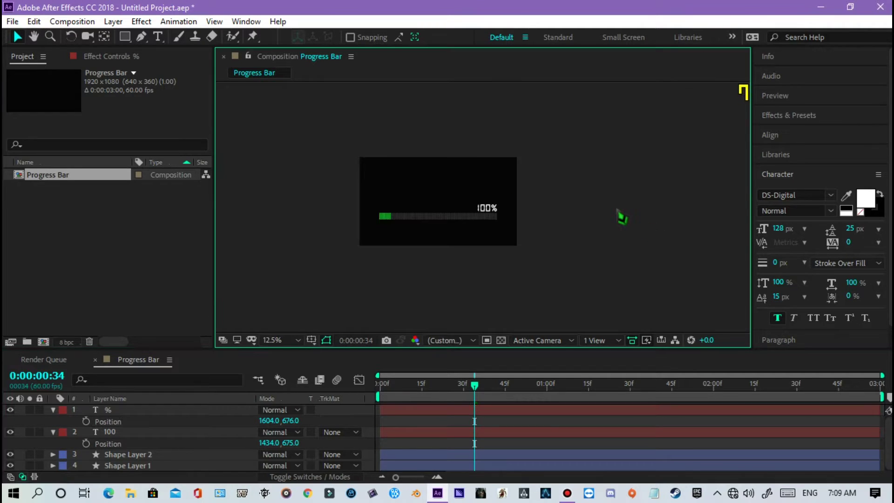
scroll(620, 215, up, 4)
scroll(621, 216, down, 1)
scroll(456, 300, up, 1)
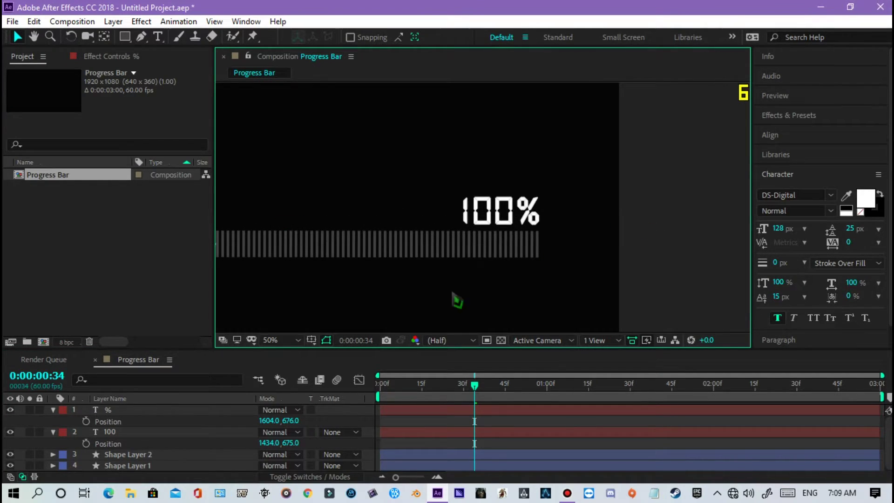
click(52, 410)
click(53, 421)
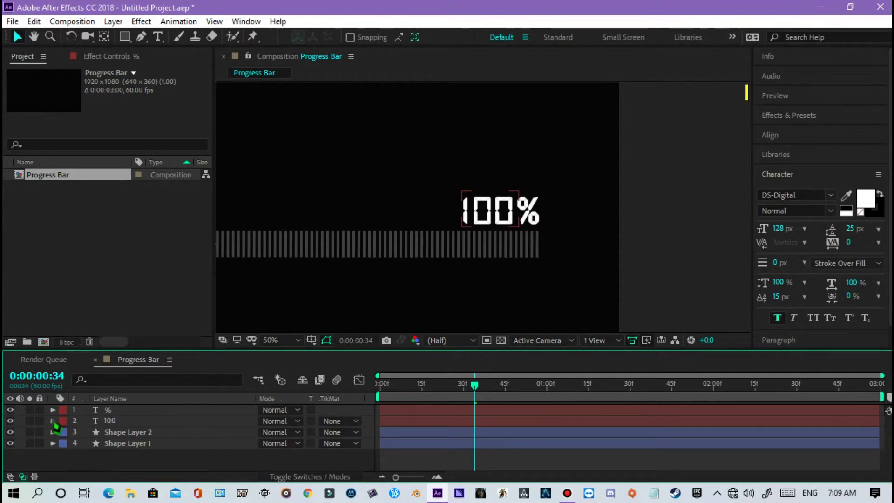
click(117, 421)
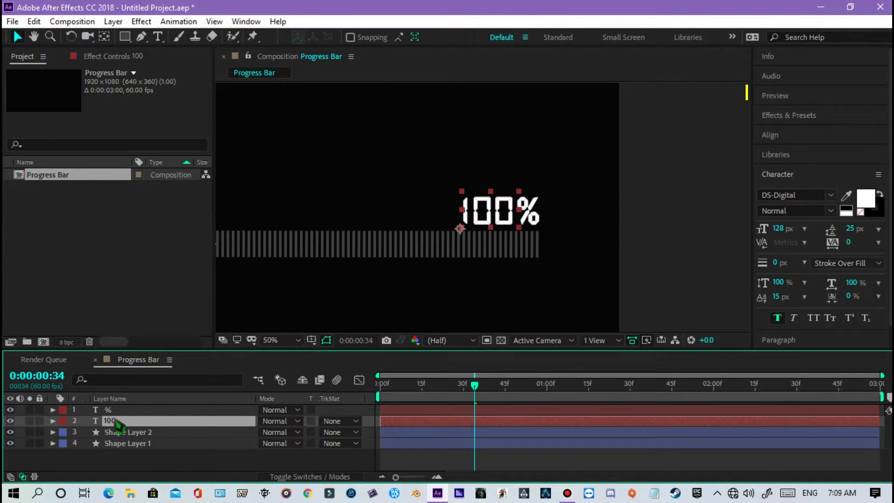
Step: Apply Slider Control to the 100 layer and expand its Text and Effects groups
key(ctrl+space)
text(slid)
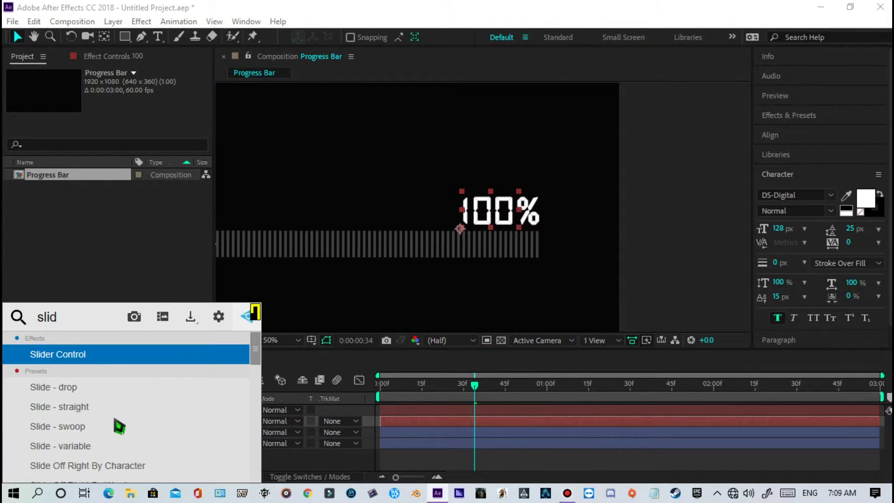
key(Return)
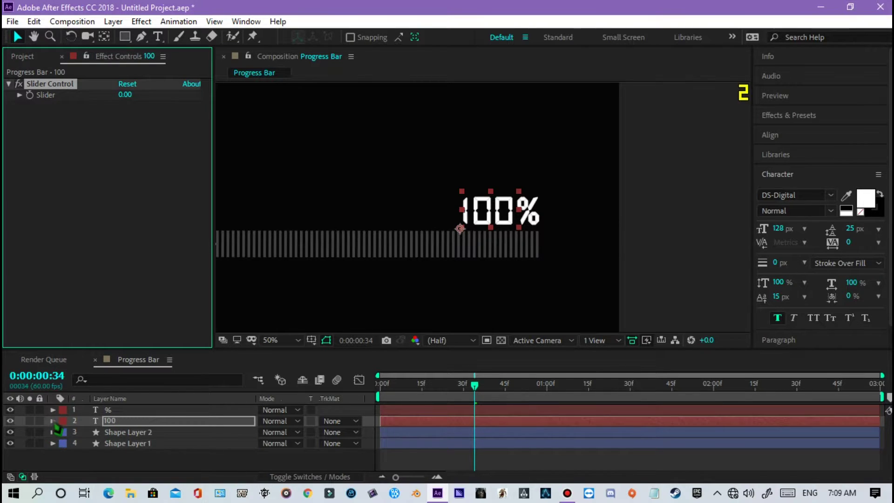
click(52, 421)
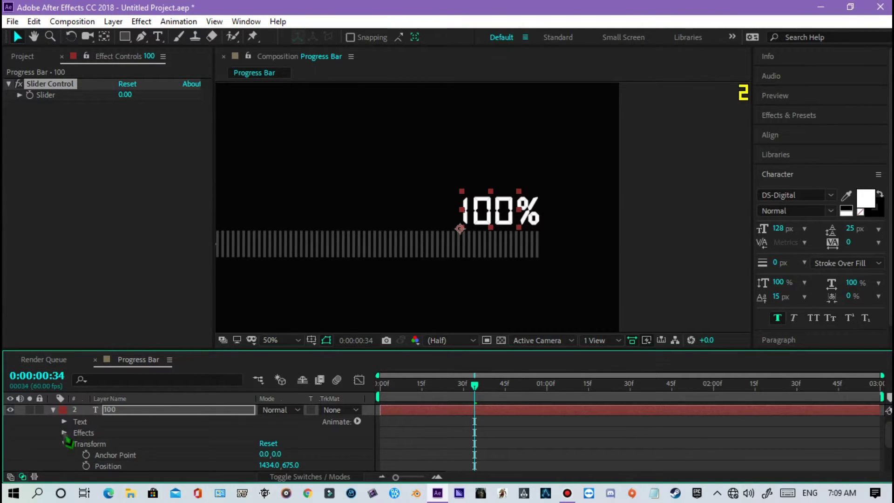
click(64, 434)
click(65, 423)
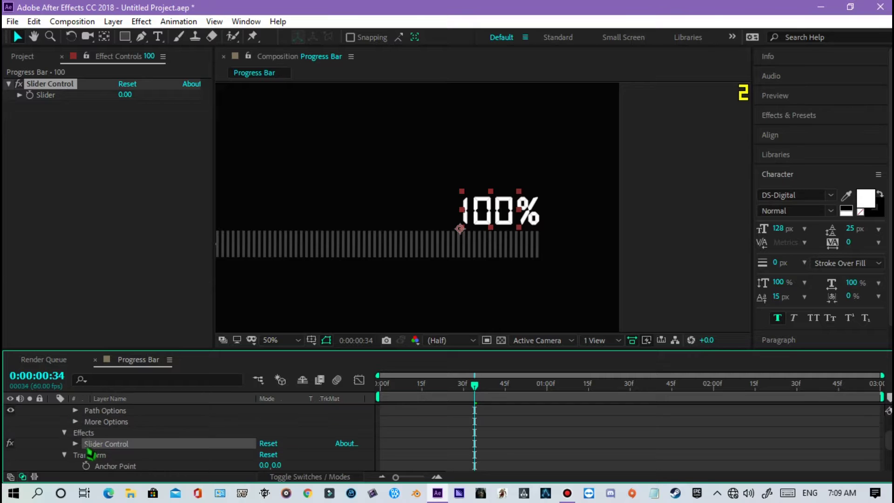
scroll(355, 289, down, 2)
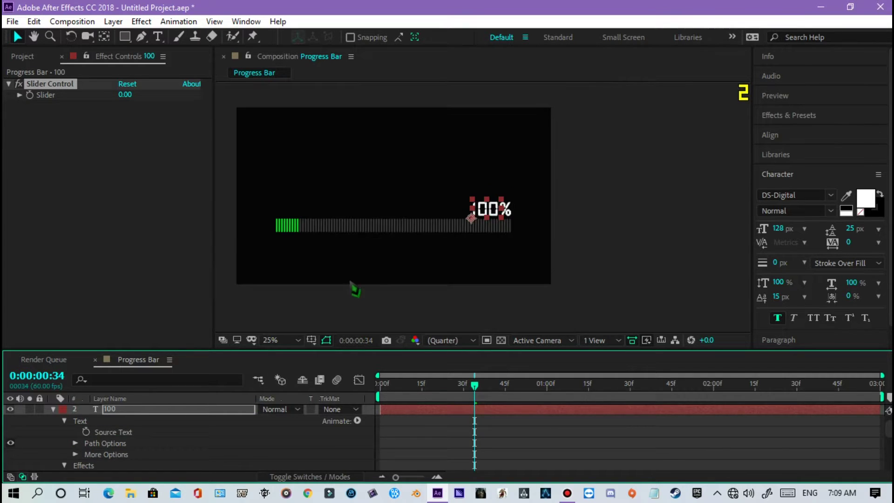
drag(311, 350, 311, 322)
scroll(148, 421, down, 2)
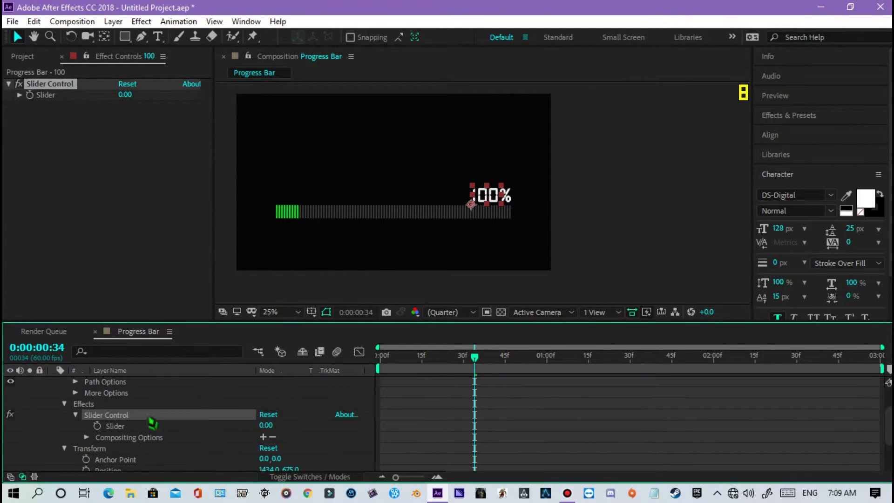
scroll(148, 422, up, 2)
Step: Drive Source Text with the expression Math.round(effect('Slider Control')('Slider')), so it reads 0
alt+click(86, 404)
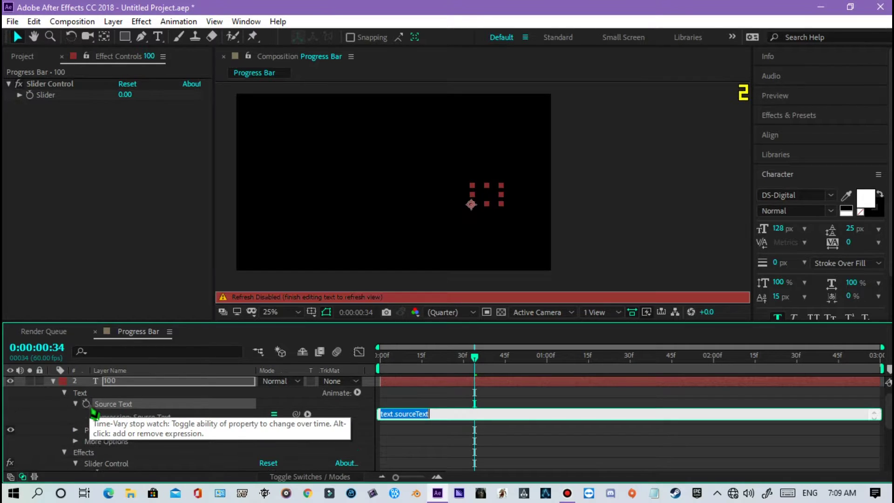
drag(300, 423, 130, 397)
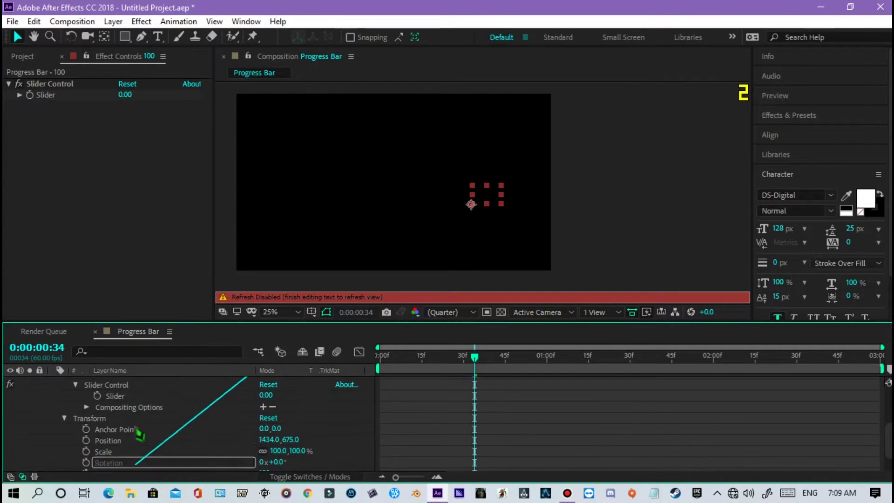
click(382, 418)
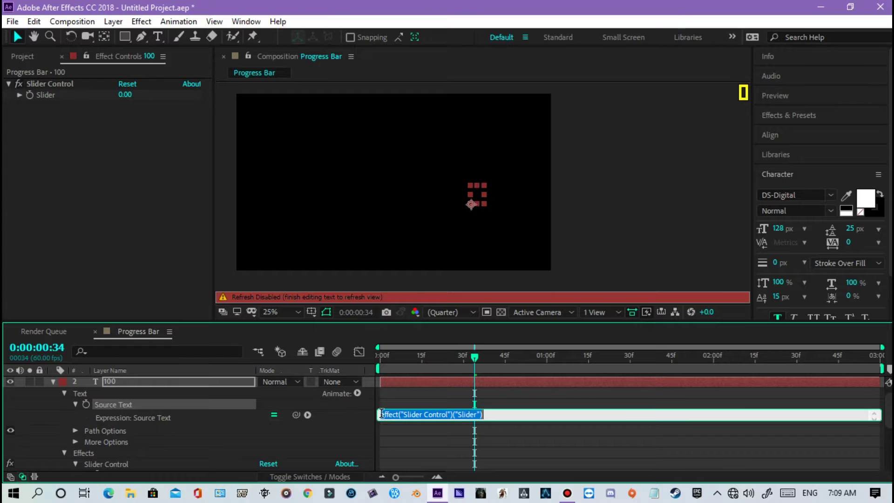
text(Math)
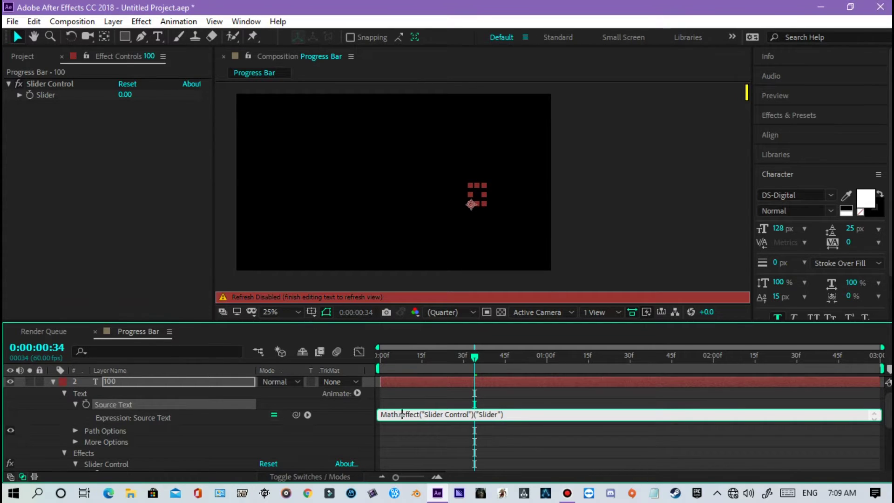
text(.rou)
text(nd()
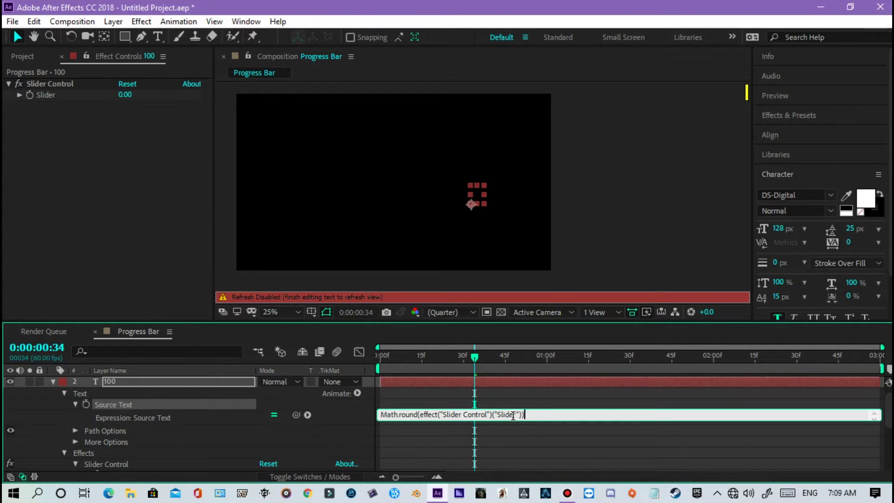
click(134, 419)
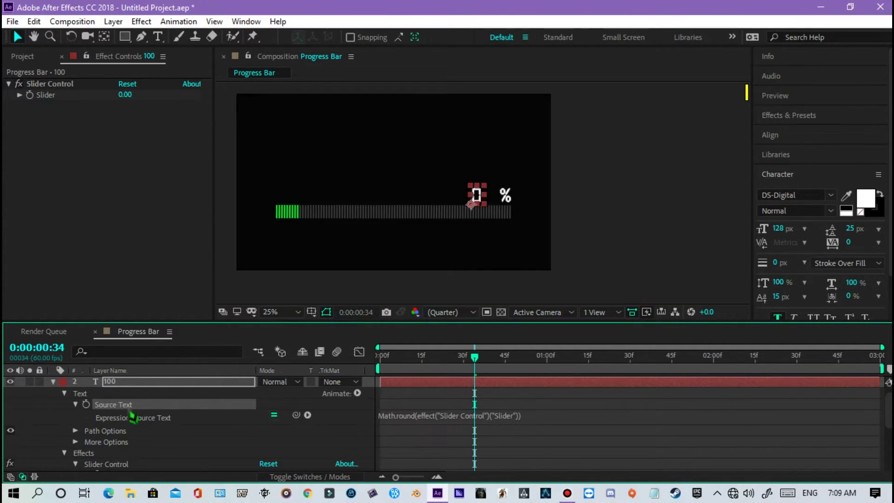
scroll(76, 429, up, 1)
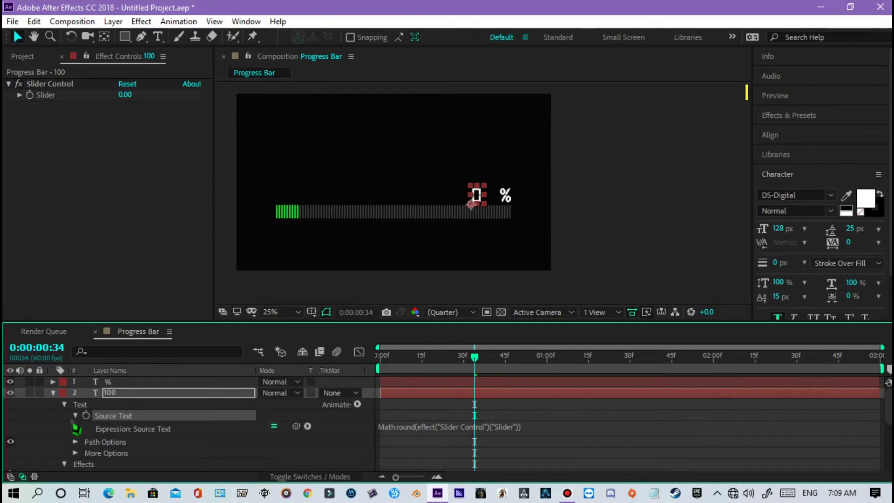
click(53, 393)
click(122, 405)
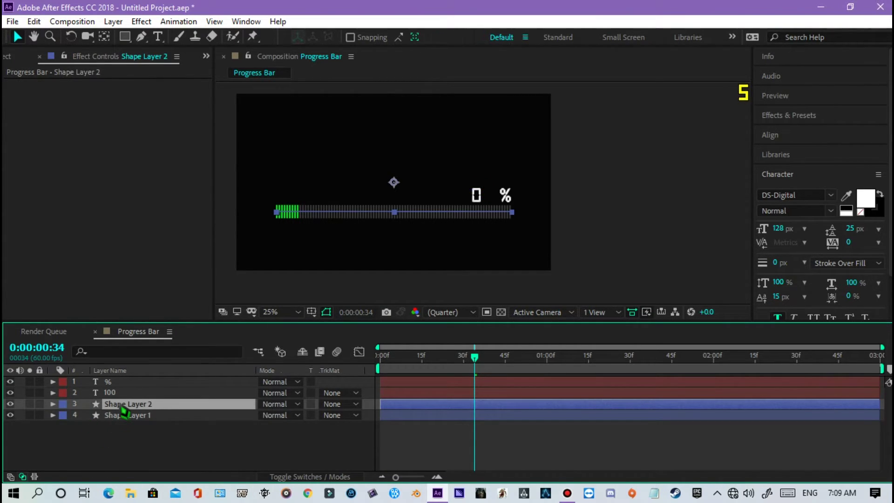
Step: At frame 29, expand Shape Layer 2 to Trim Paths 1 and check its End value of 7.0%
click(117, 440)
drag(475, 358, 464, 375)
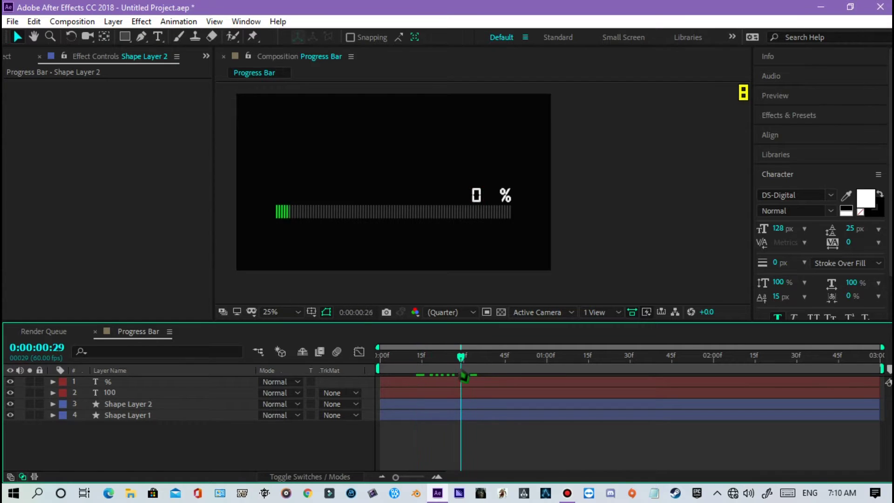
click(59, 416)
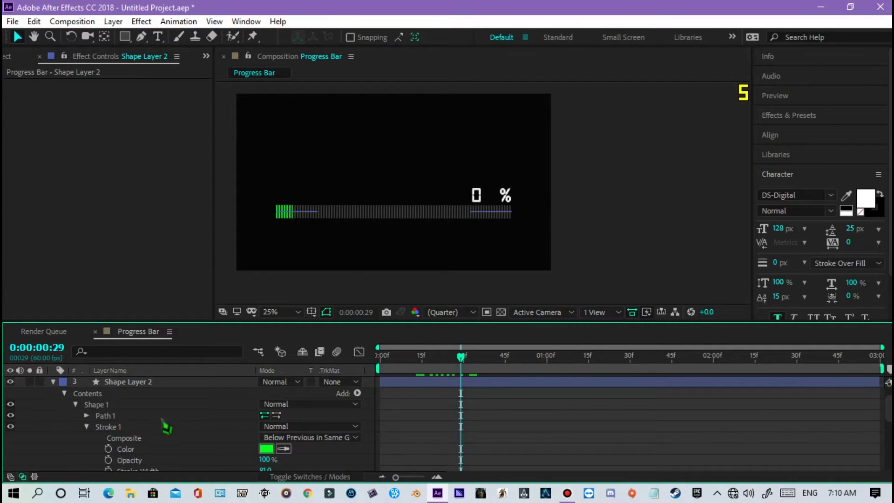
scroll(127, 445, down, 3)
scroll(128, 443, down, 2)
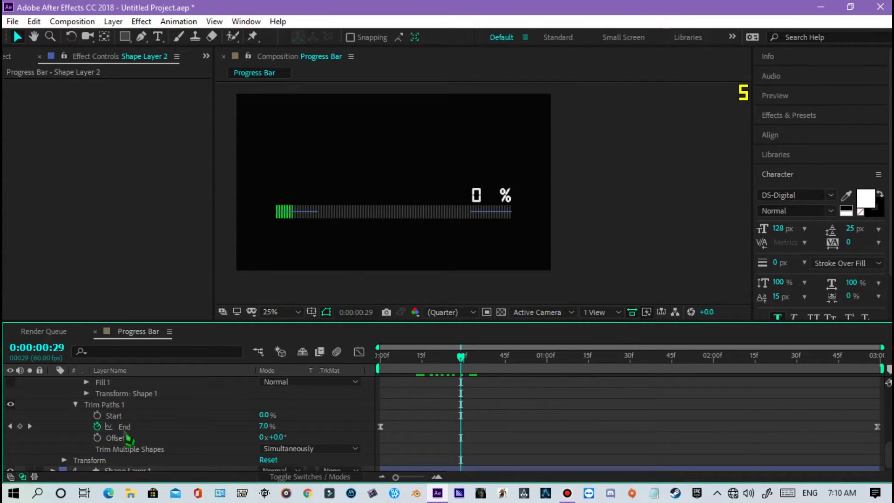
scroll(140, 431, up, 2)
scroll(116, 443, up, 3)
scroll(59, 408, up, 1)
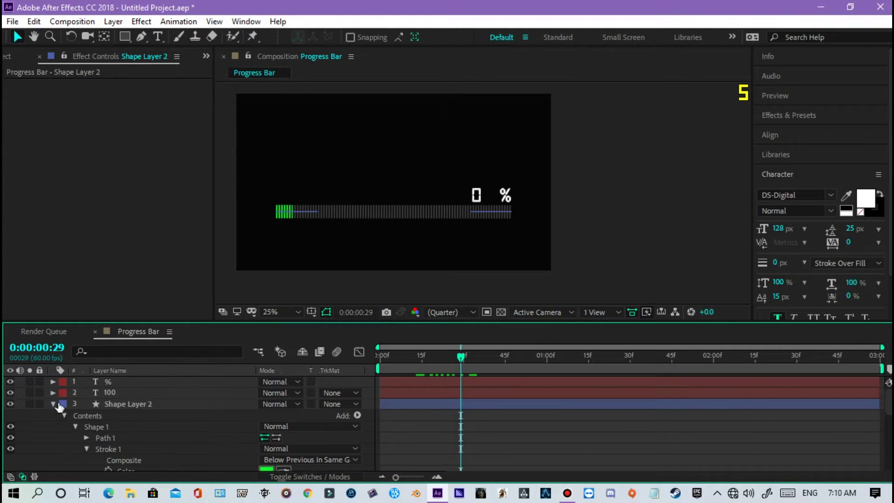
Step: Collapse Shape Layer 2 and expand the 100 text layer's properties down to its Slider
click(53, 404)
click(112, 393)
click(53, 393)
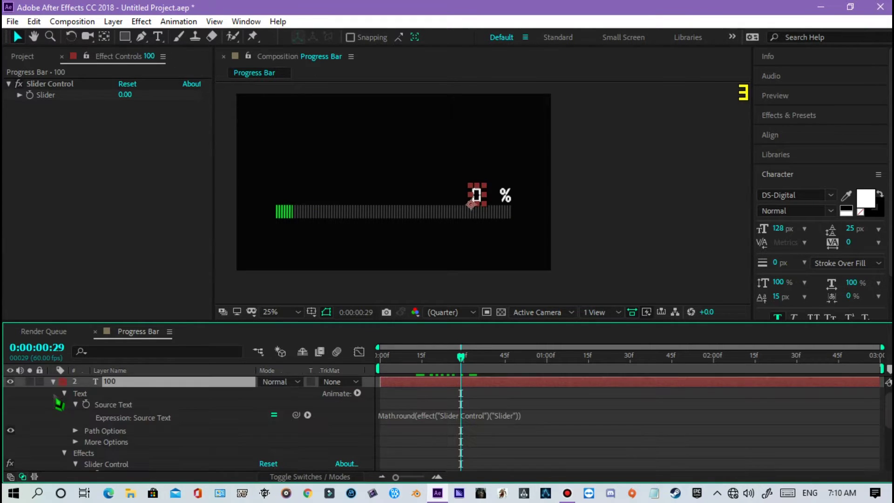
scroll(156, 426, down, 2)
scroll(156, 431, up, 2)
scroll(235, 454, down, 2)
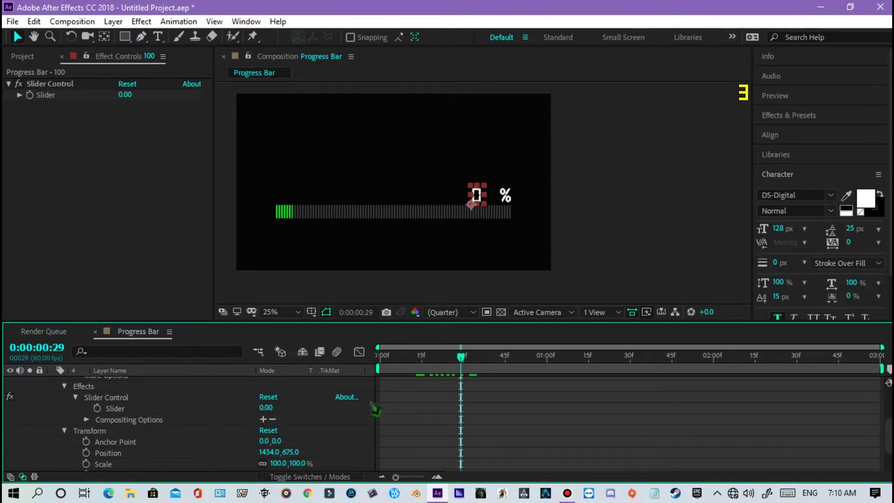
Step: Keyframe the Slider from 0 at the start to 100 at 0:00:02:59, then collapse the layer
key(space)
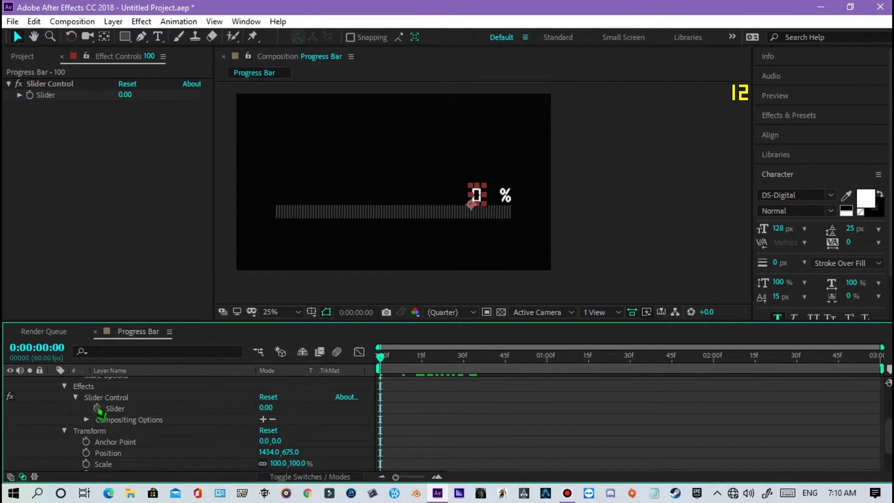
click(97, 408)
key(End)
mouse_move(268, 408)
mouse_down()
mouse_move(385, 413)
mouse_move(296, 414)
mouse_up()
click(270, 408)
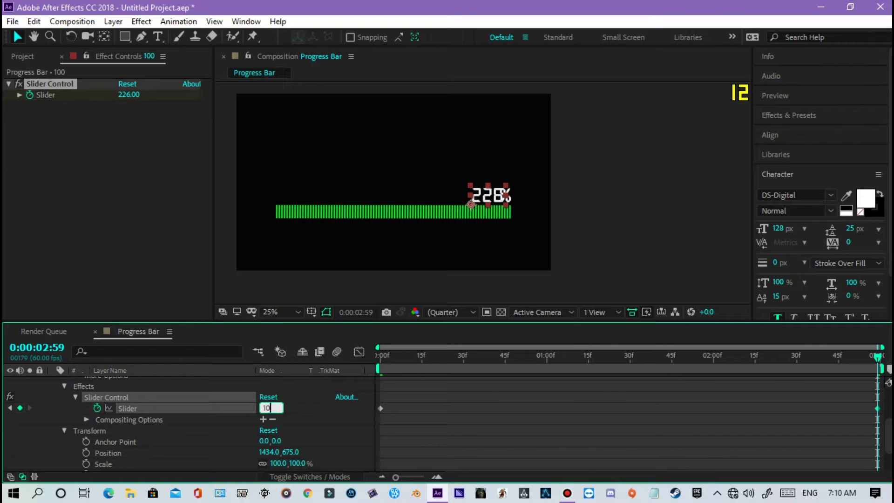
key(Return)
click(607, 249)
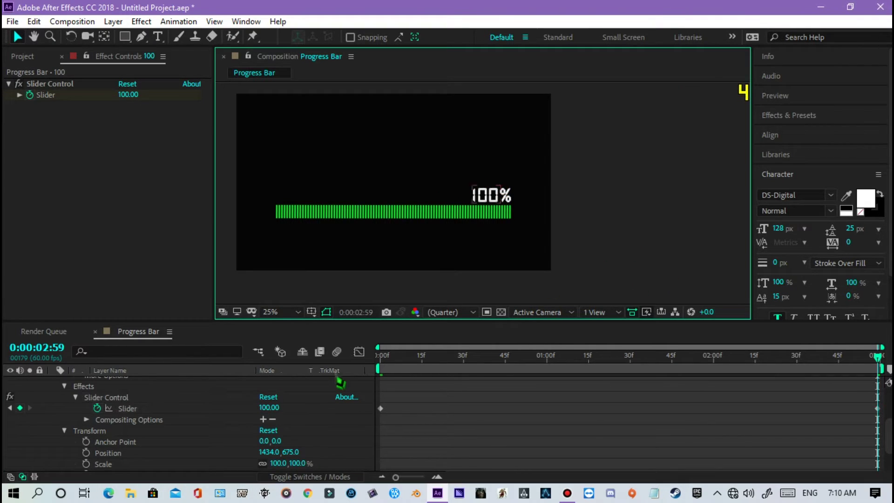
scroll(88, 421, up, 5)
click(54, 398)
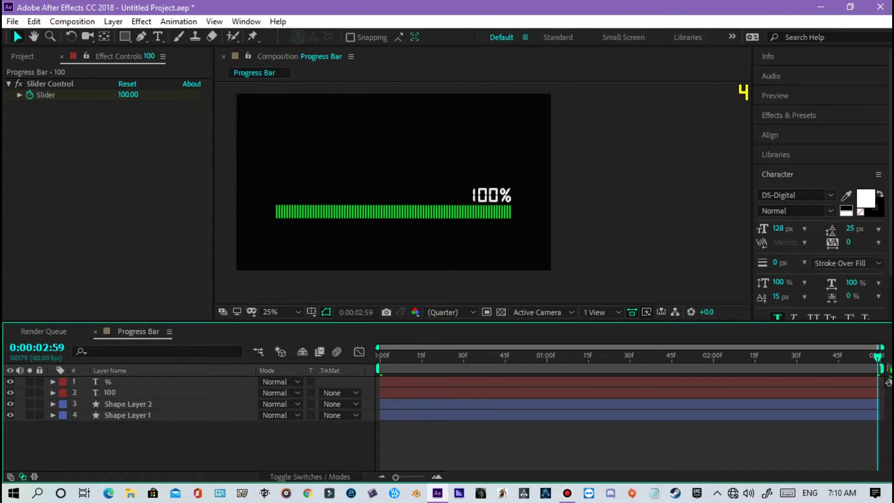
Step: Scrub to about one second, play the preview twice and set the viewer zoom to 25%
drag(879, 368, 337, 371)
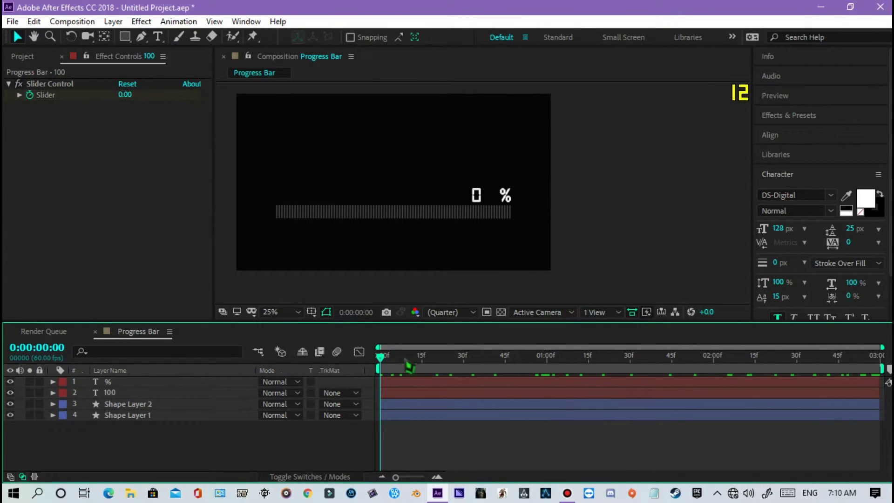
key(space)
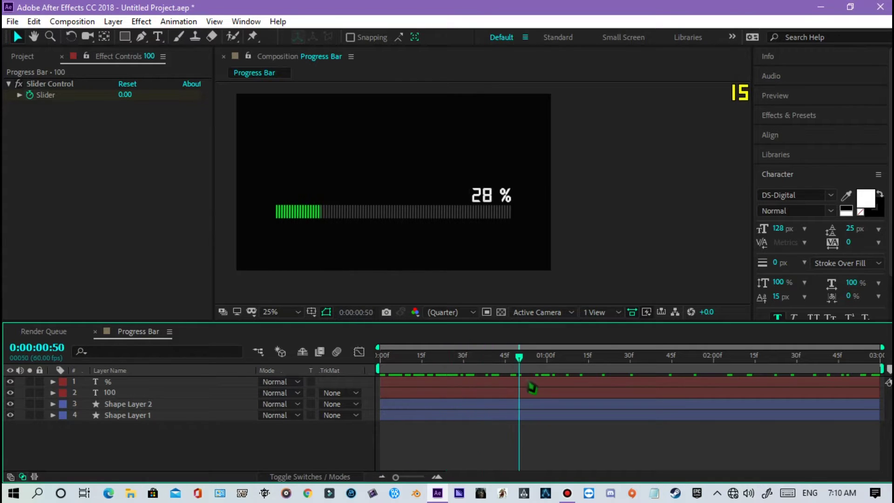
key(space)
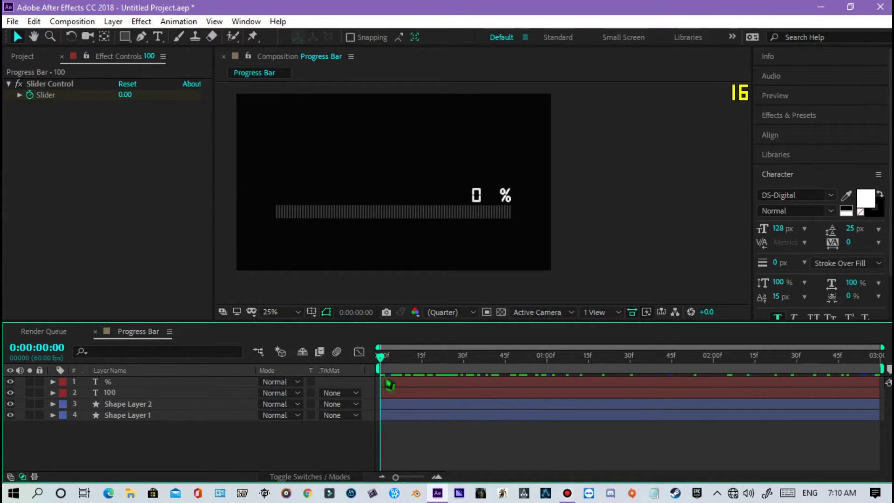
click(608, 217)
key(space)
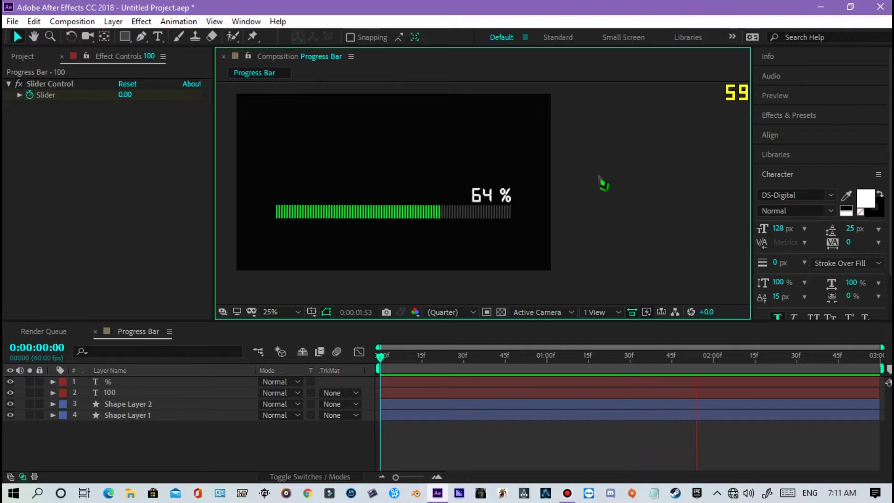
key(comma)
key(period)
key(period)
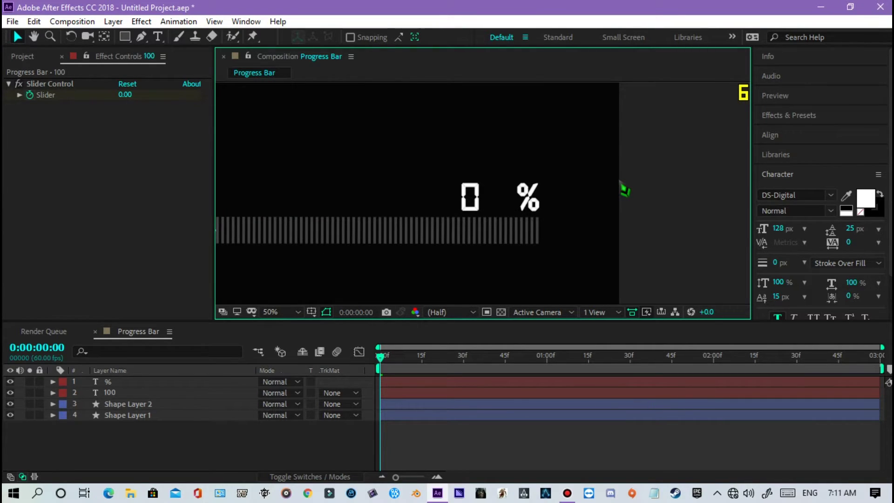
key(comma)
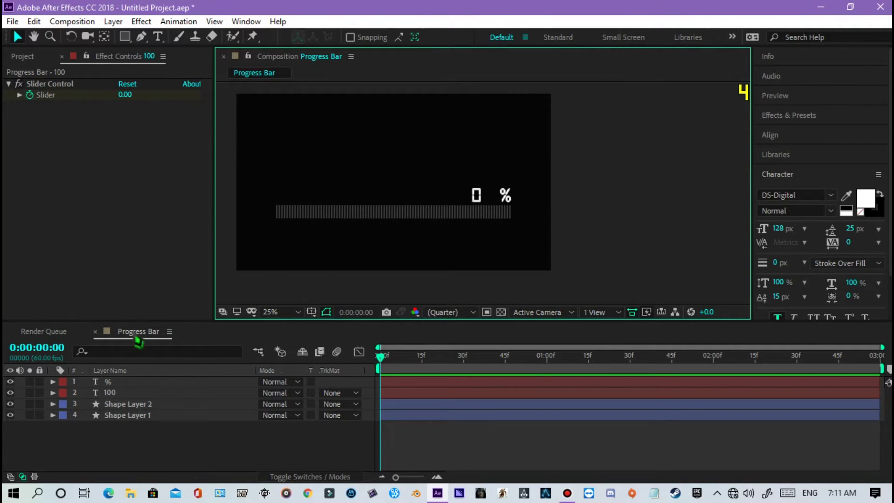
Step: At frame 37, apply the Glow effect to Shape Layer 1 through the effect search
click(130, 415)
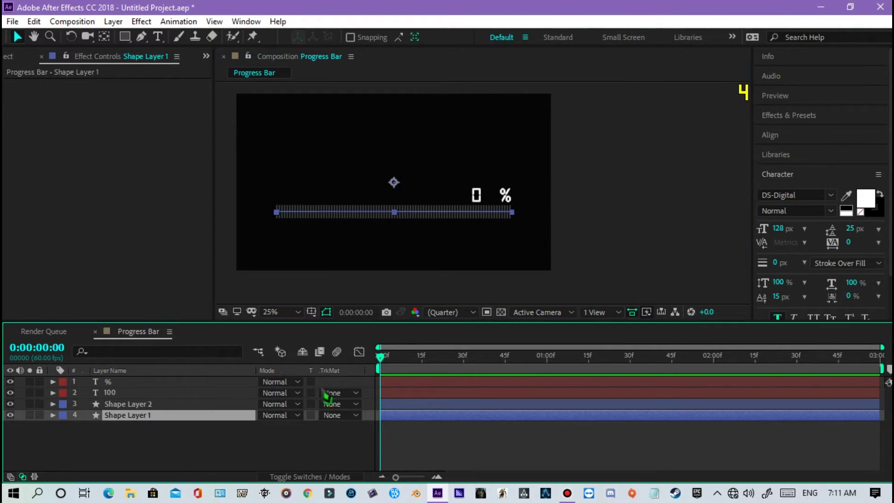
click(483, 370)
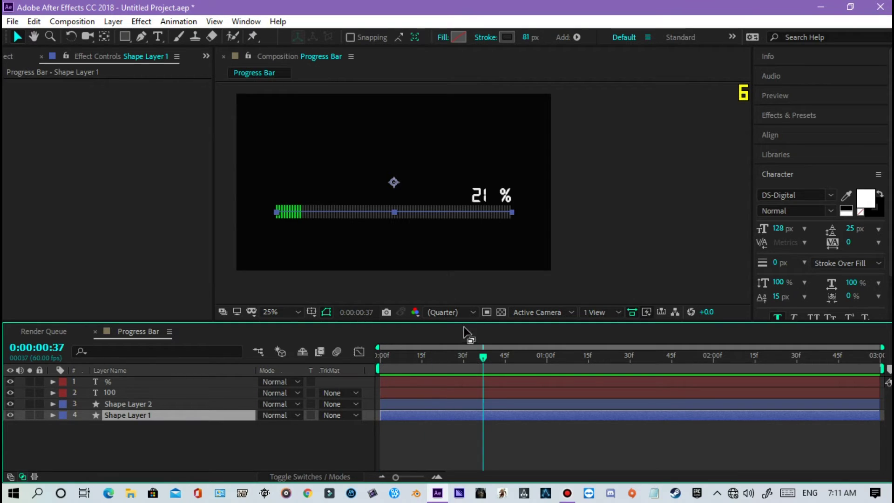
middle_click(178, 426)
text(glow)
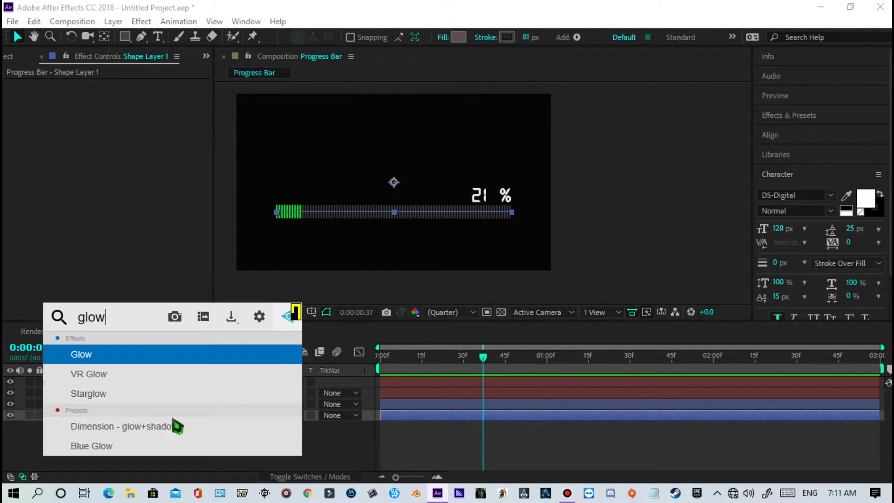
key(Return)
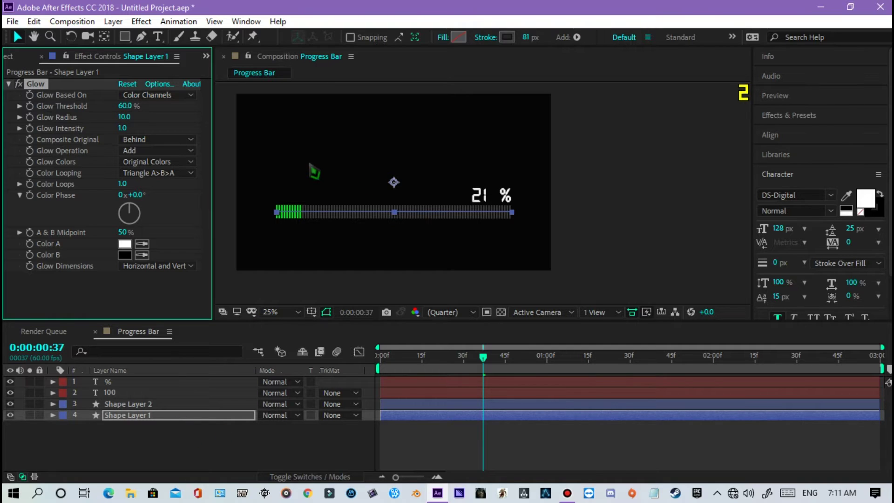
Step: Zoom and pan the viewer to frame the progress bar, then reselect Shape Layer 1
key(.)
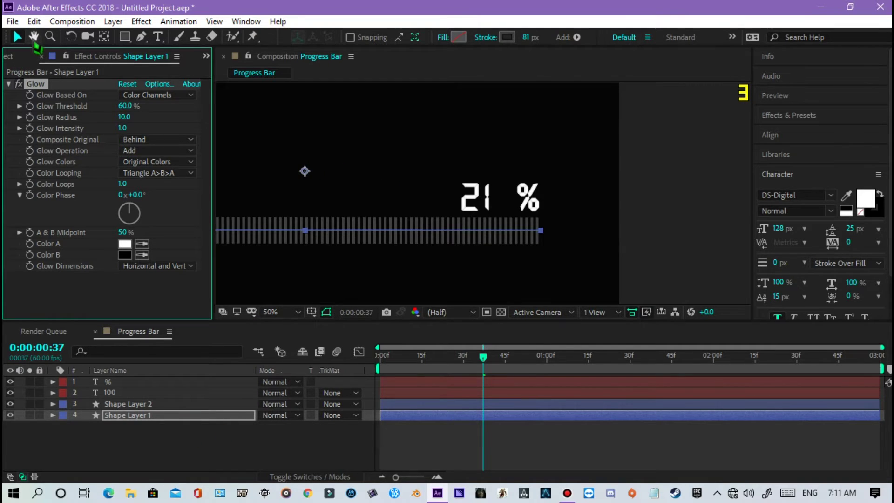
click(34, 37)
drag(377, 157, 409, 190)
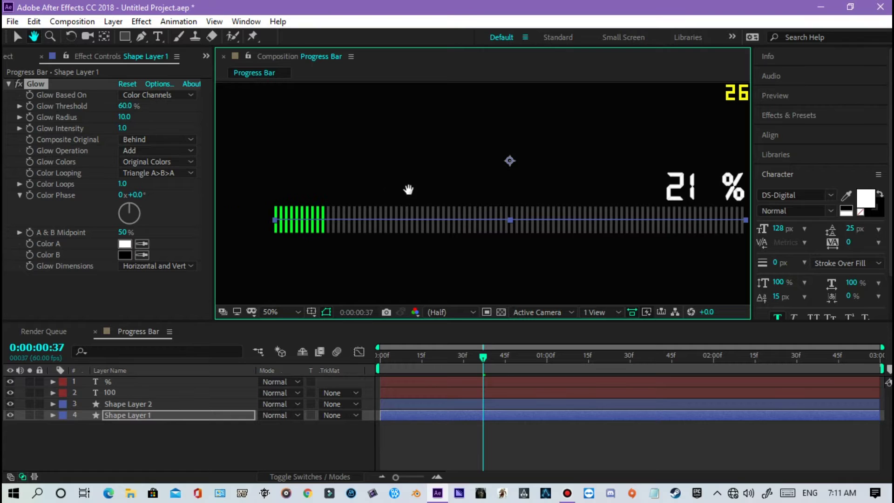
click(17, 37)
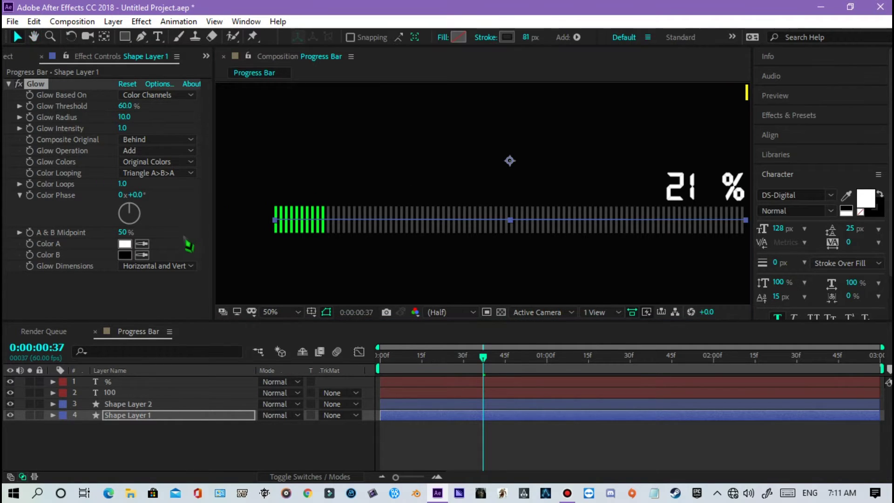
click(143, 404)
click(139, 418)
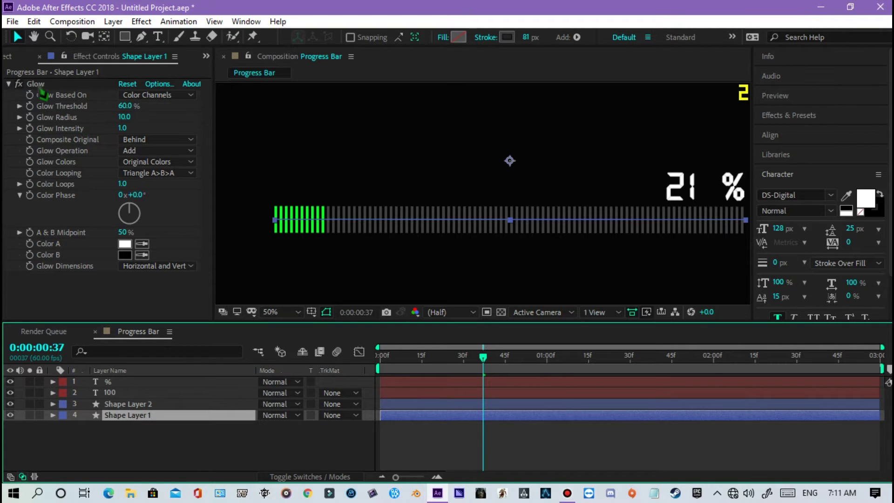
click(34, 21)
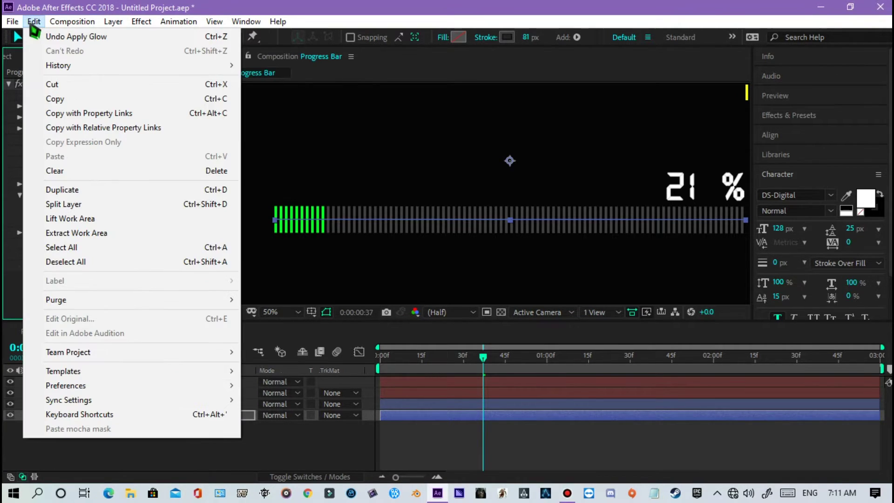
Step: Undo the Glow on Shape Layer 1, paste it onto Shape Layer 2, and set threshold 79.6% and radius 22
click(69, 36)
click(140, 404)
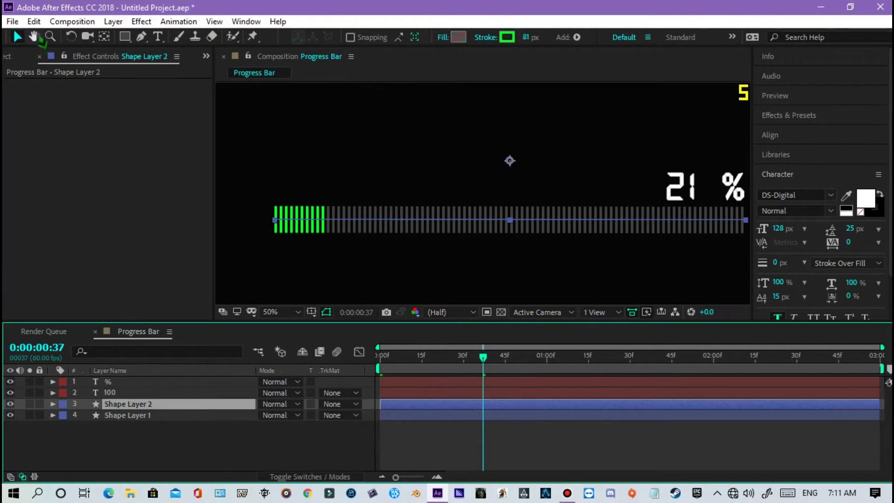
click(34, 22)
click(80, 155)
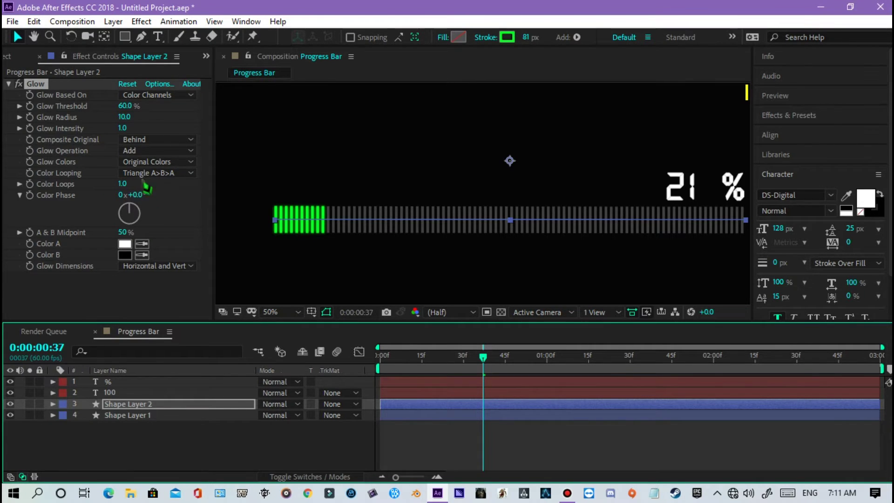
mouse_move(131, 110)
mouse_down()
mouse_move(213, 108)
mouse_move(146, 120)
mouse_move(192, 118)
mouse_move(153, 118)
mouse_up()
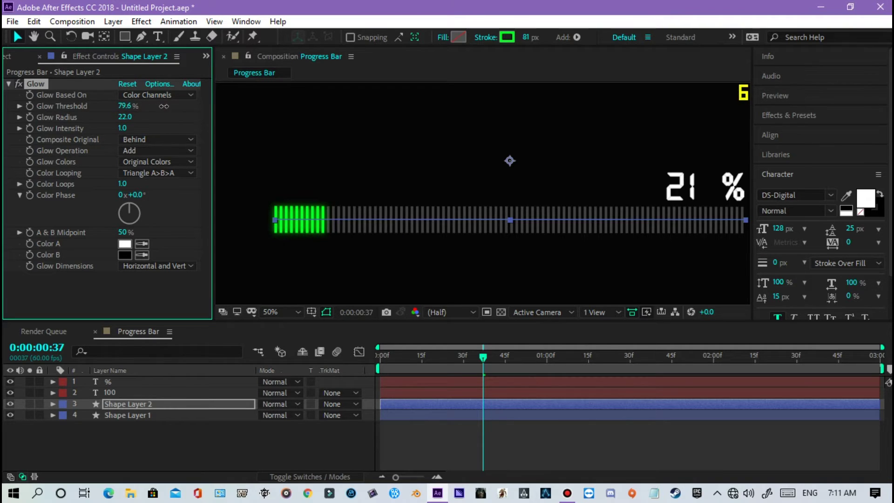
click(264, 186)
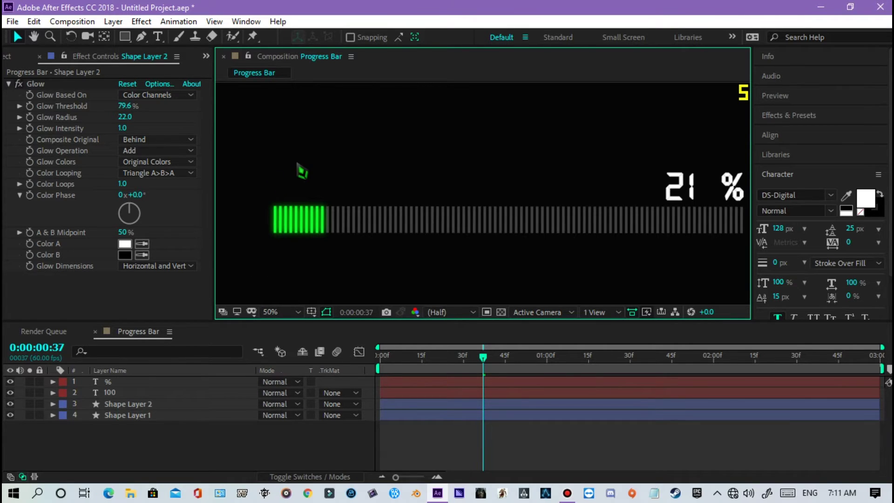
key(comma)
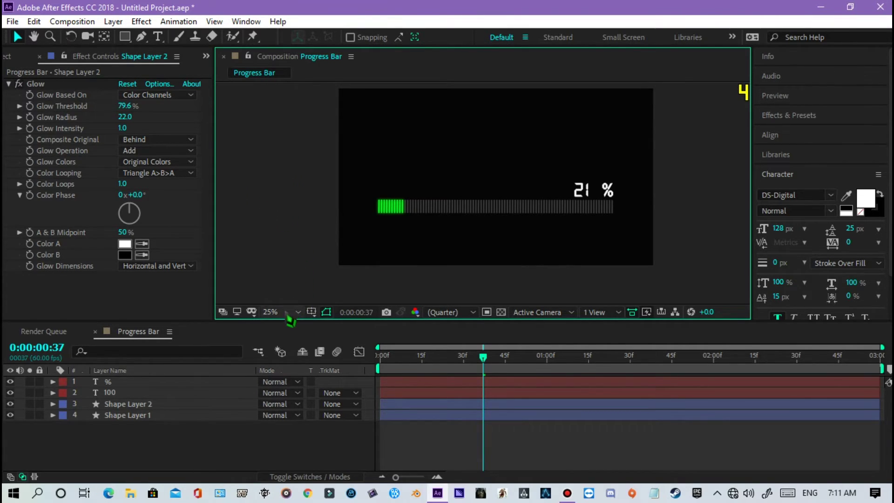
Step: Fit the composition in the viewer, preview the glow and try a Glow Radius of 11
click(280, 312)
click(285, 94)
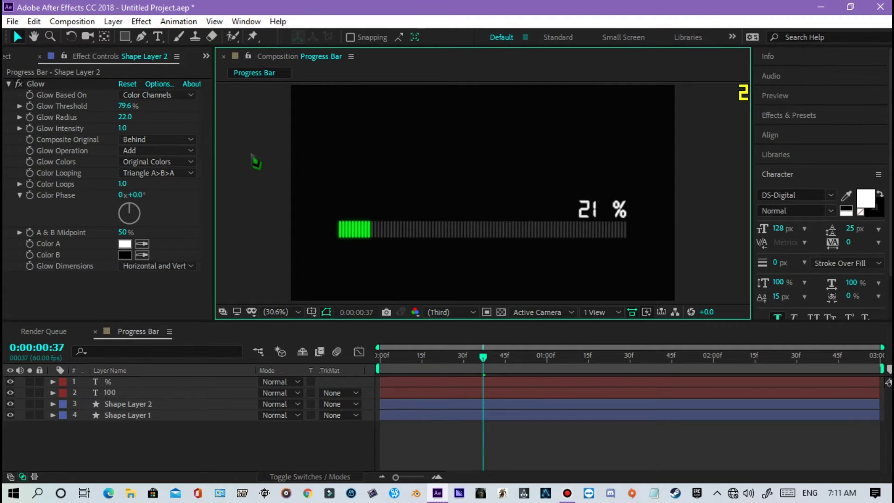
key(space)
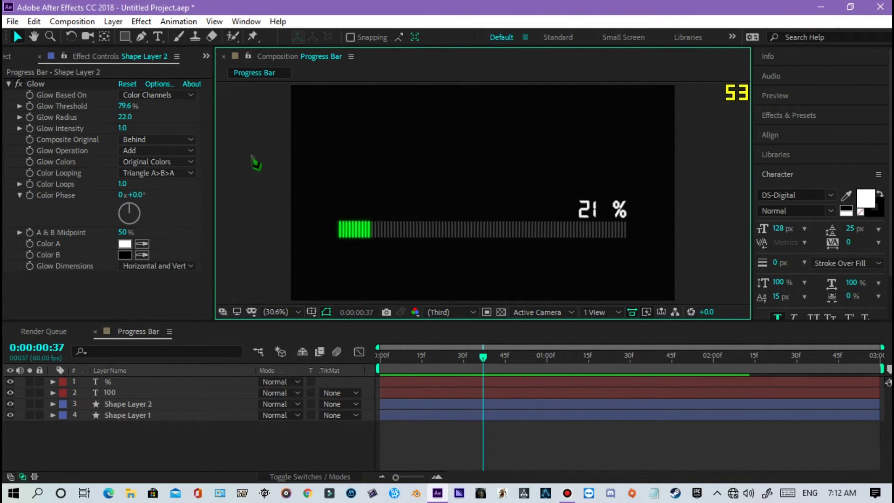
drag(117, 119, 111, 120)
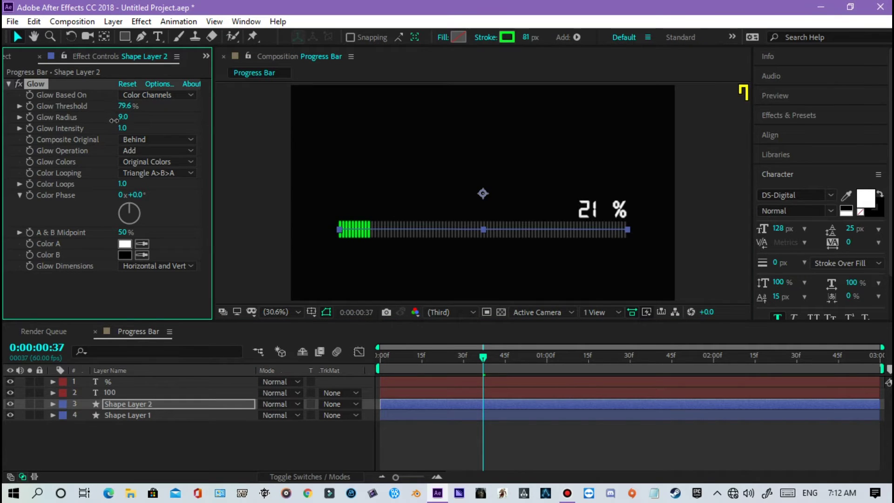
Step: Raise the green bar's Glow Radius to 31, check it later in time, then return to the start
key(period)
key(period)
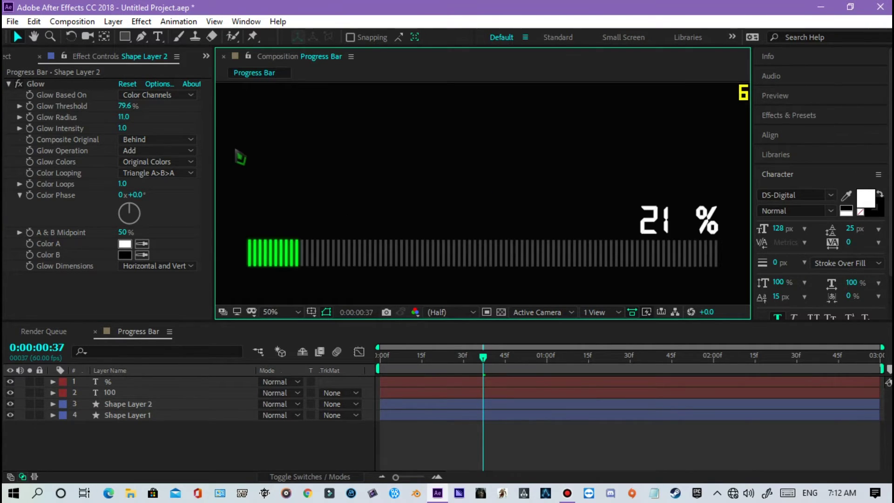
click(124, 107)
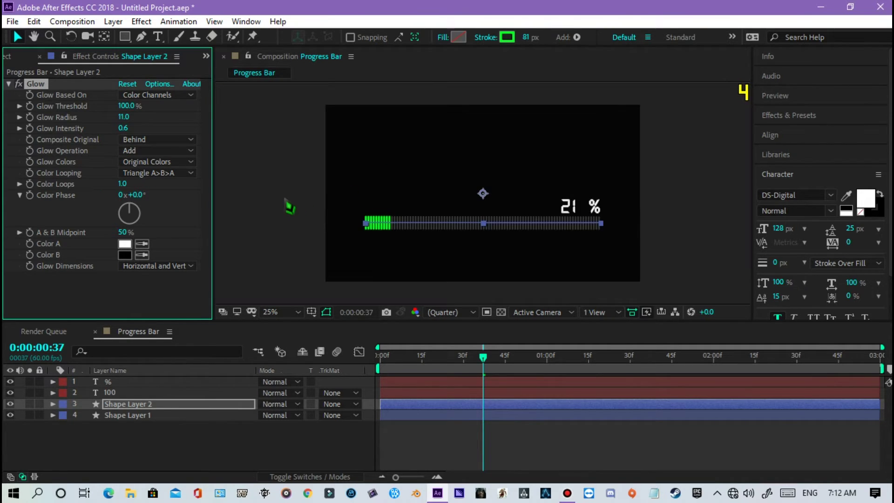
click(290, 201)
key(comma)
drag(123, 117, 136, 116)
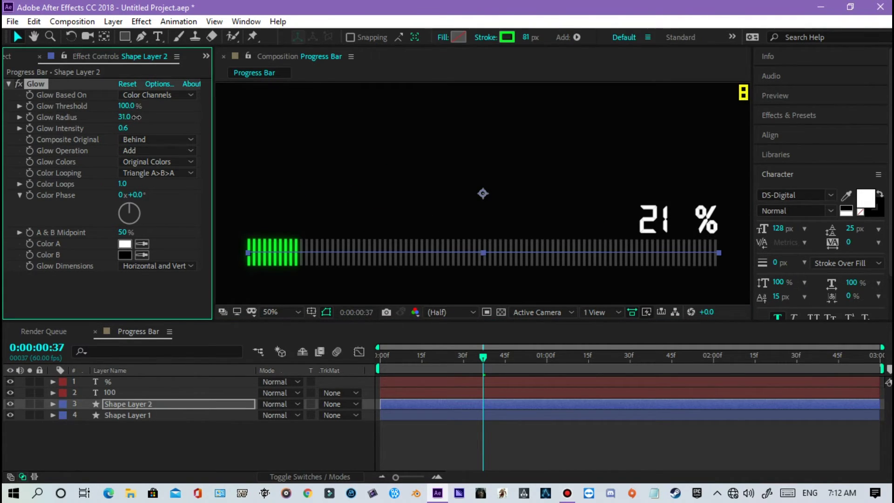
click(329, 201)
key(period)
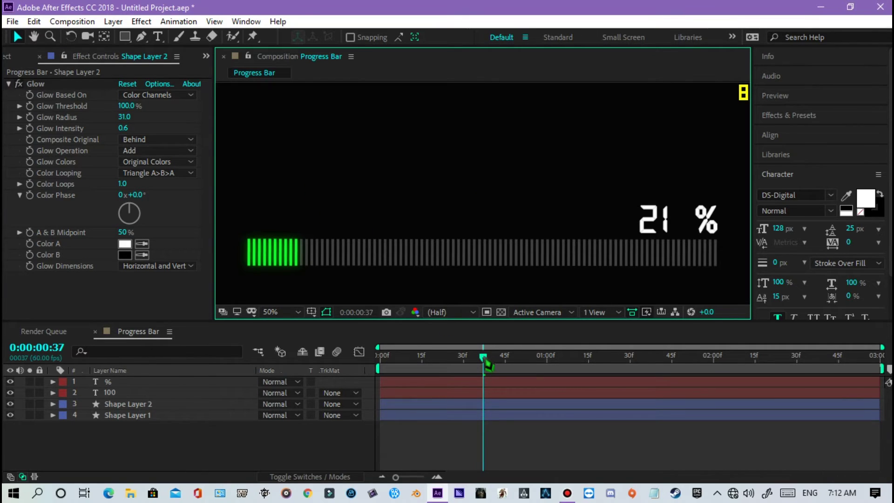
drag(487, 366, 577, 366)
key(comma)
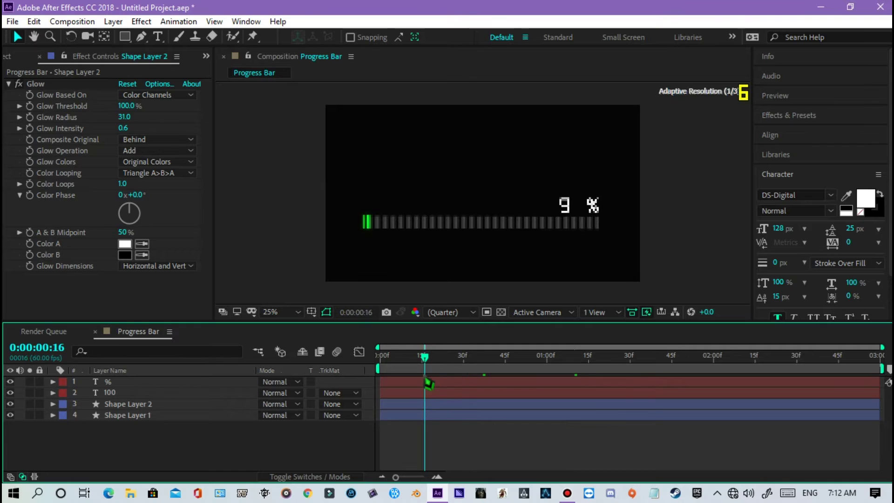
drag(562, 364, 378, 365)
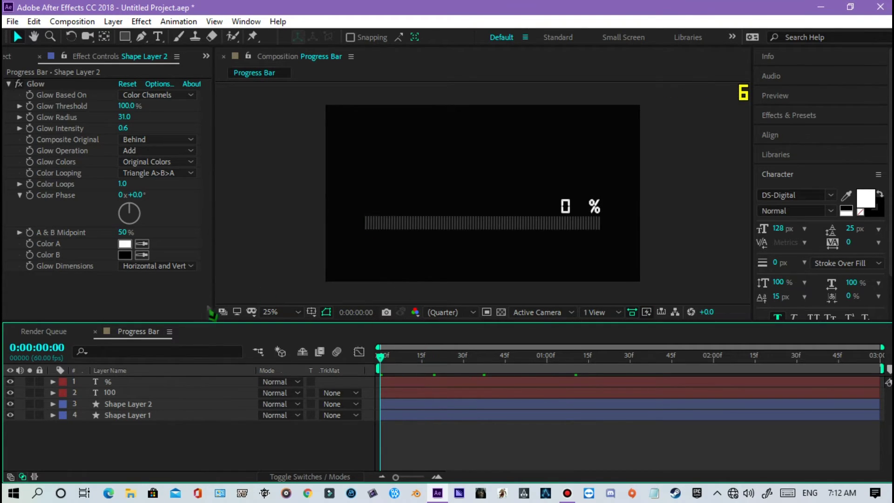
Step: Show the % layer's Position, place the sign beside the 0 and start Position keyframes
click(145, 385)
key(p)
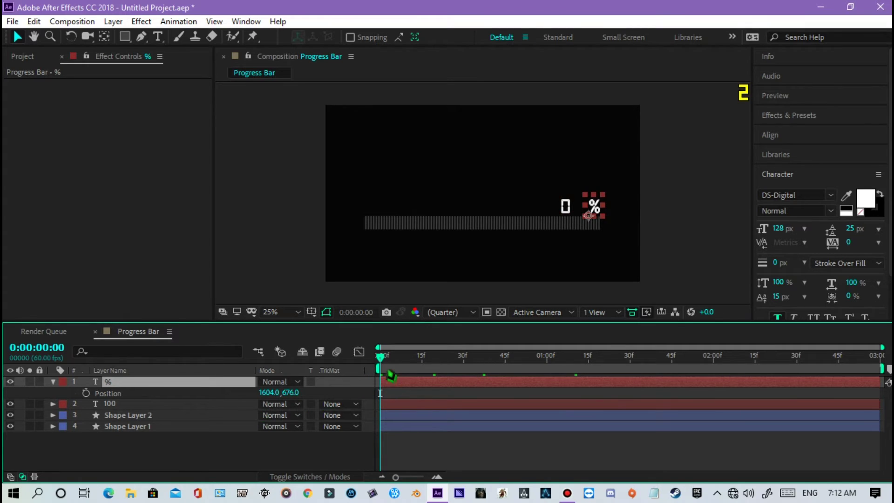
key(space)
key(space)
drag(266, 396, 224, 396)
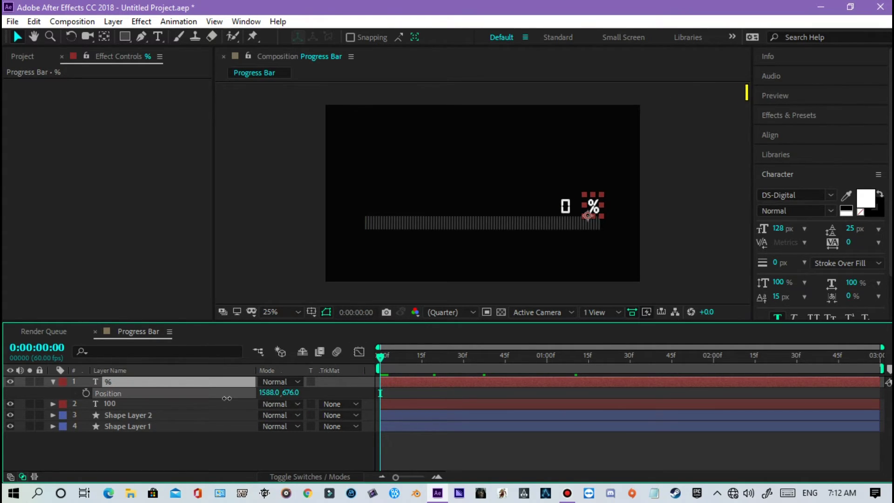
key(period)
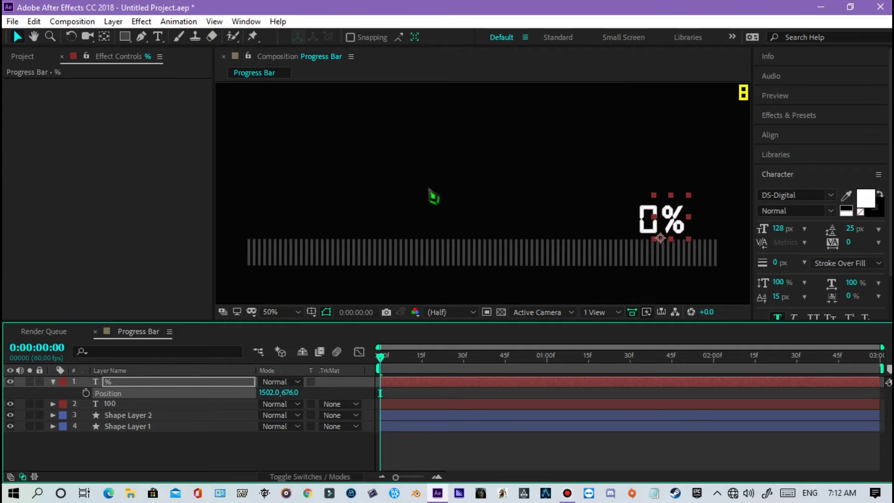
key(alt+shift+p)
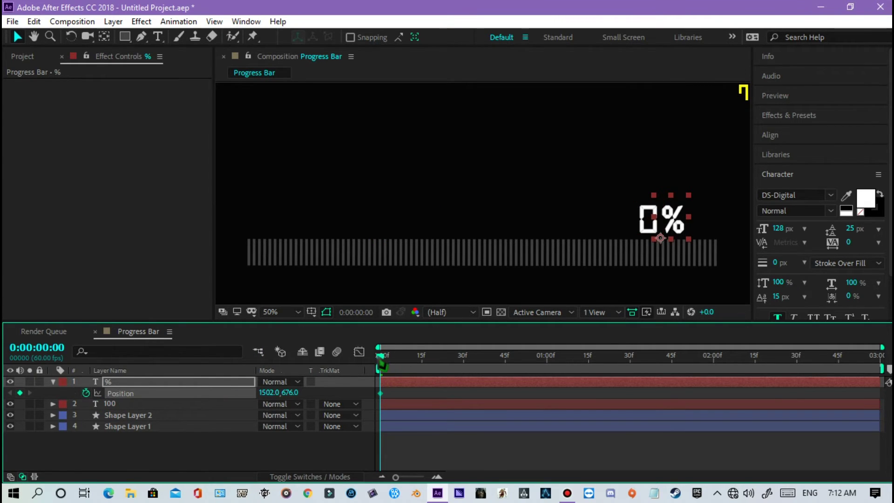
Step: Shift the % sign right at frames 29 and 36 as the counter's digits widen, then play back
mouse_move(381, 363)
mouse_down()
mouse_move(450, 380)
mouse_move(435, 383)
mouse_up()
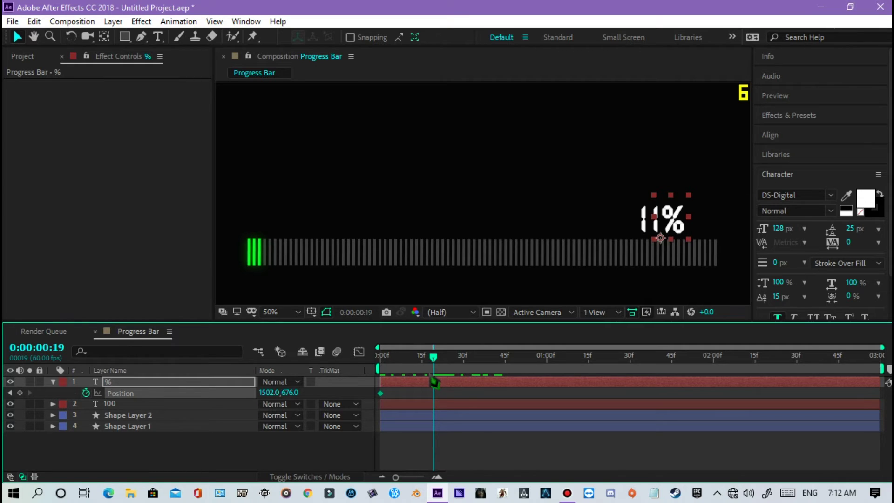
drag(269, 393, 281, 394)
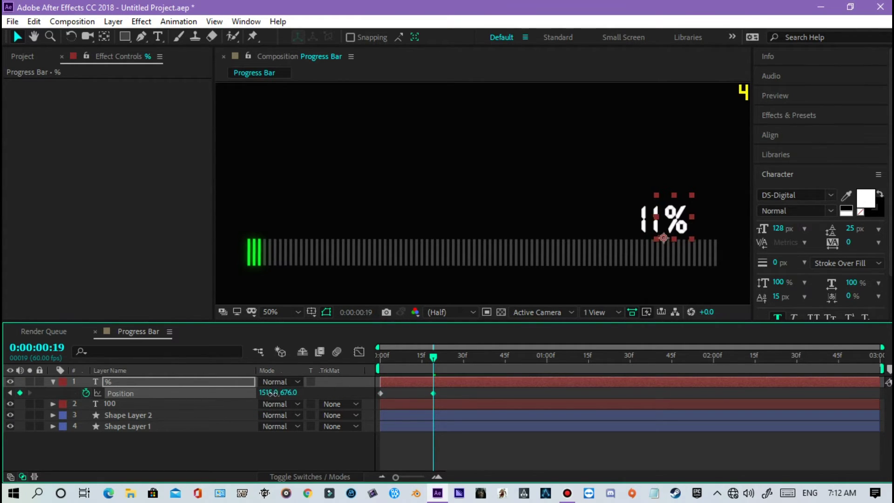
mouse_move(435, 368)
mouse_down()
mouse_move(453, 380)
mouse_move(438, 370)
mouse_up()
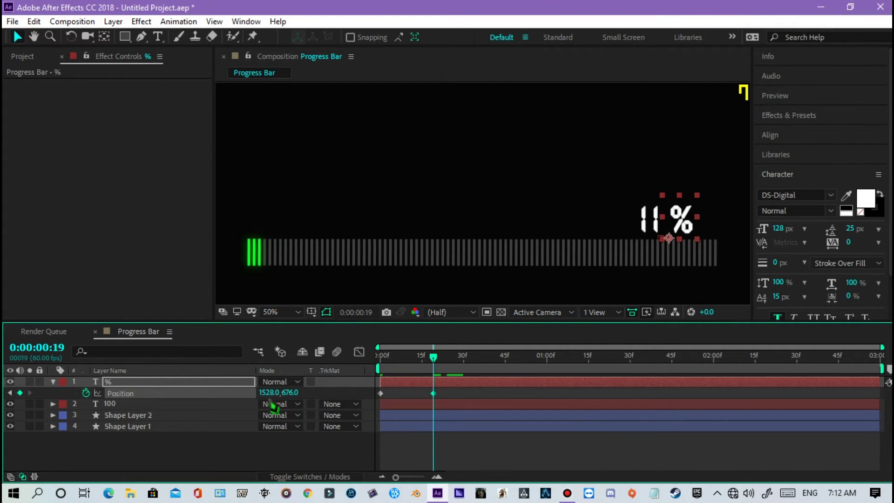
drag(271, 394, 278, 394)
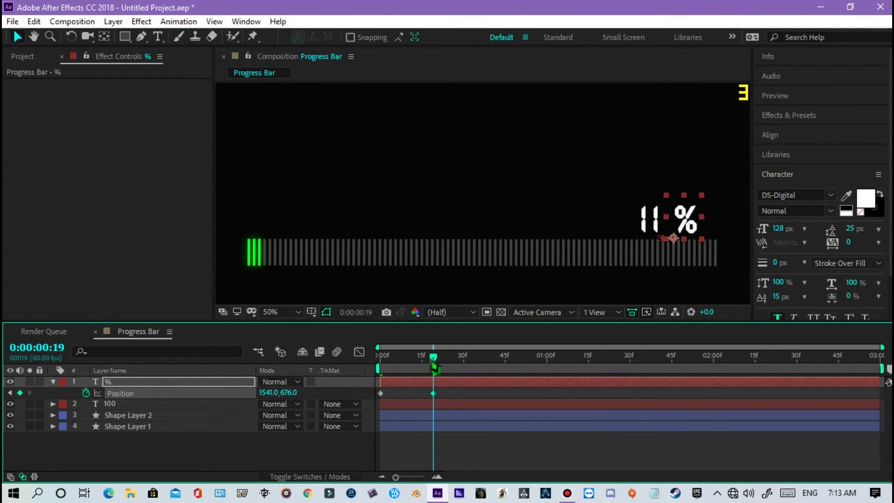
mouse_move(434, 367)
mouse_down()
mouse_move(482, 373)
mouse_move(488, 385)
mouse_up()
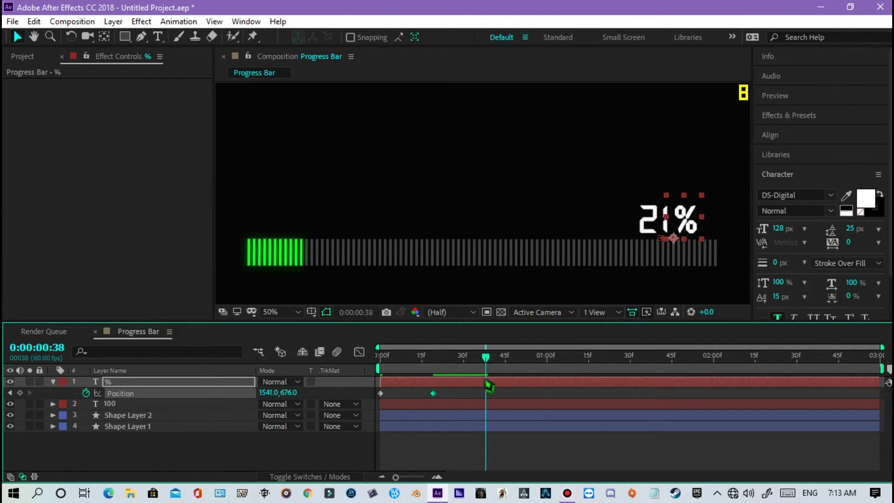
drag(489, 385, 481, 368)
drag(270, 393, 291, 394)
key(comma)
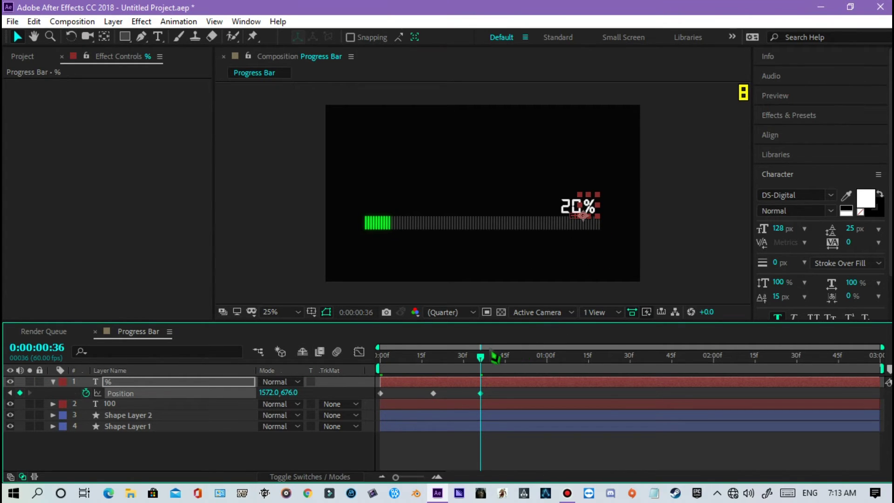
key(space)
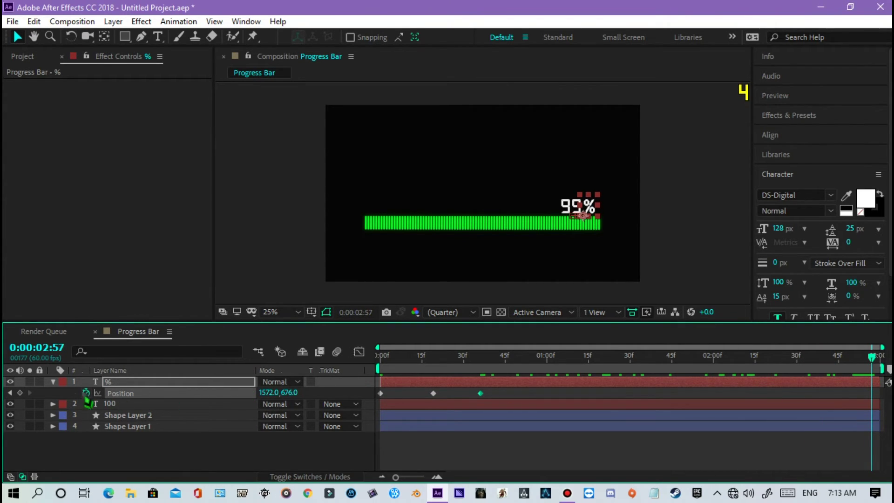
Step: On the last frame, set the % sign's Position to 1602, 676 beside the 100 and check it zoomed in
click(878, 358)
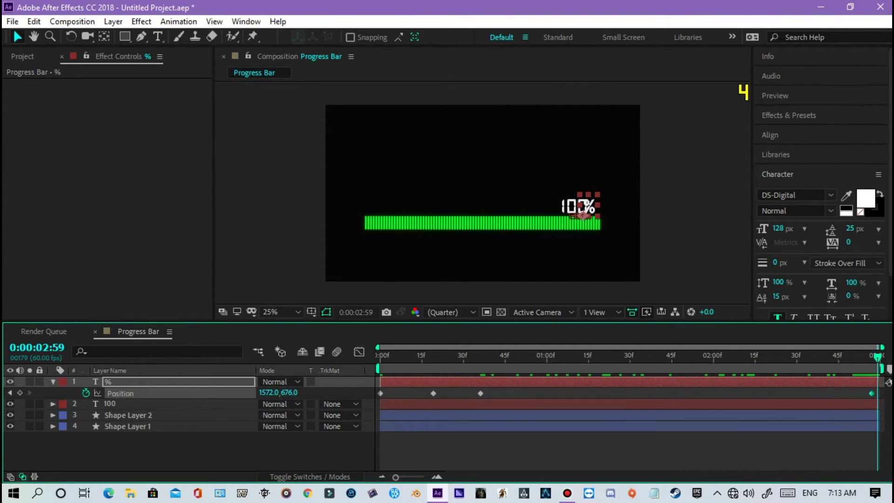
drag(283, 393, 301, 396)
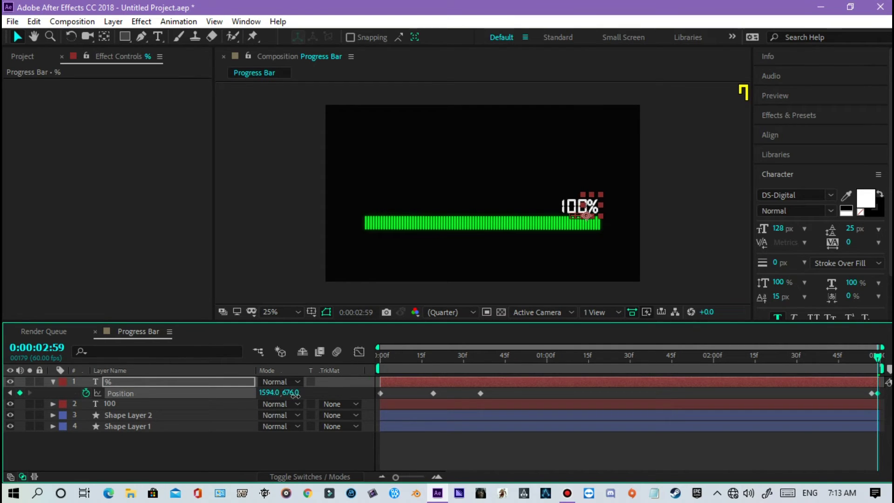
key(period)
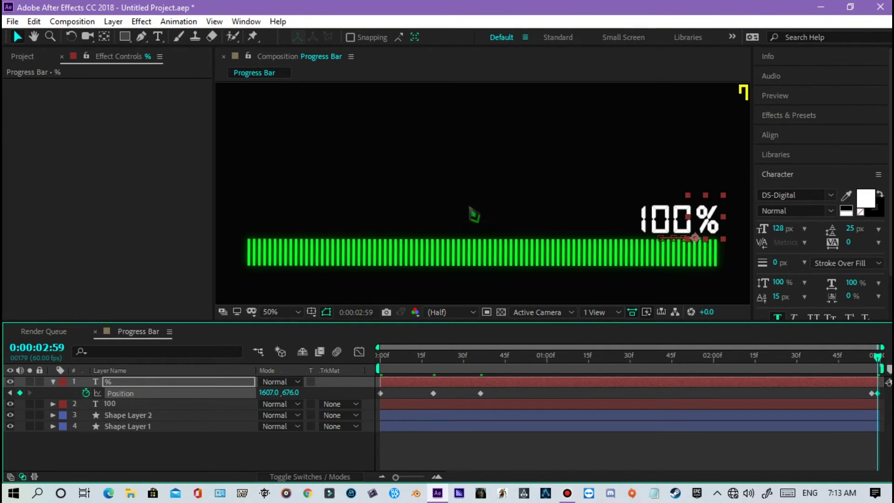
click(34, 37)
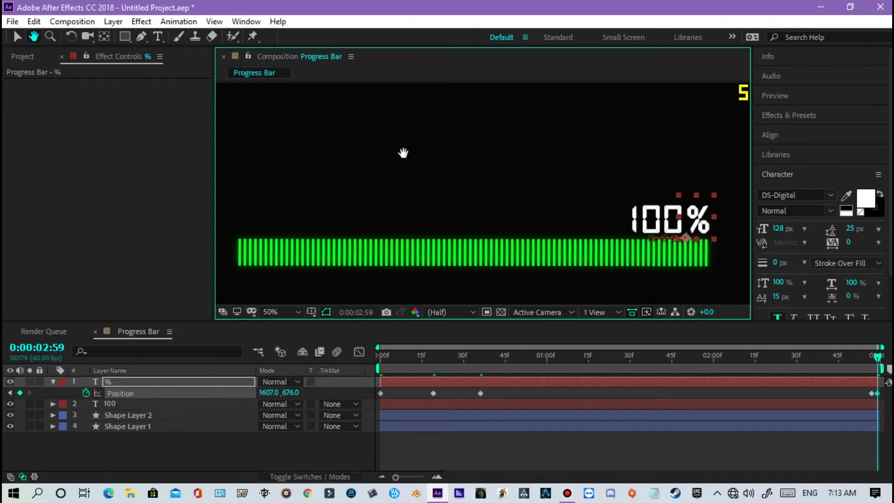
scroll(536, 170, up, 2)
drag(672, 189, 472, 153)
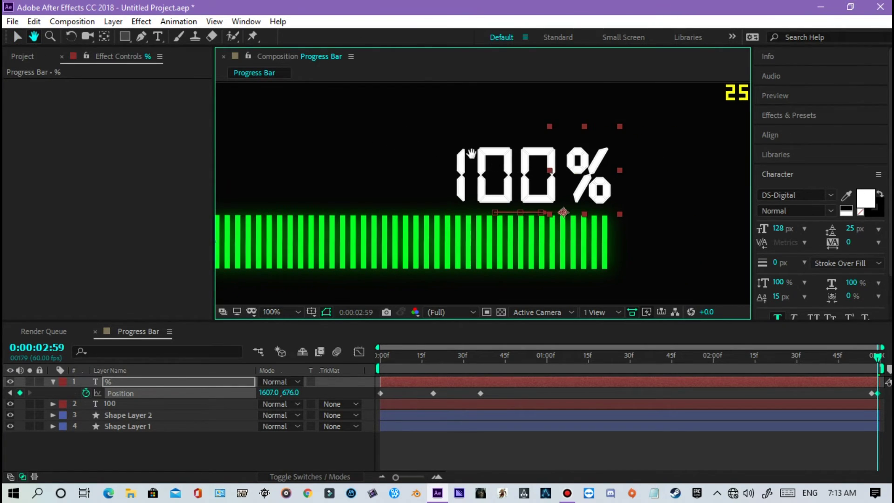
click(17, 36)
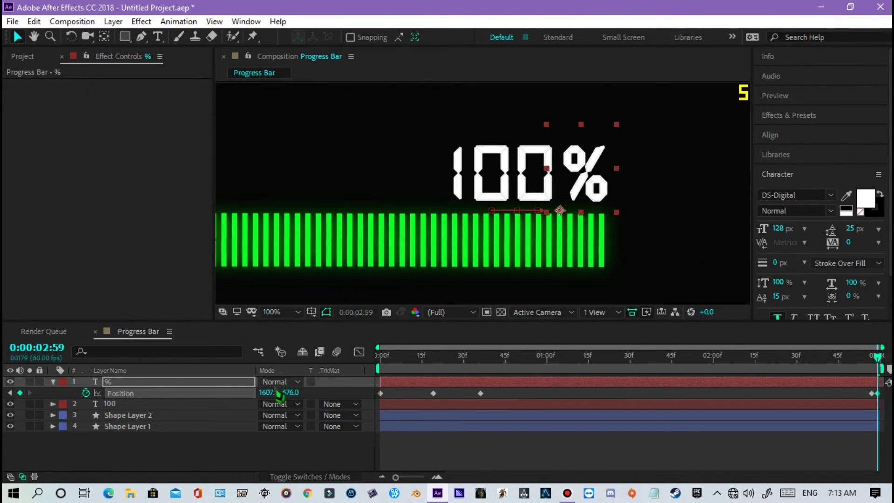
drag(262, 391, 260, 391)
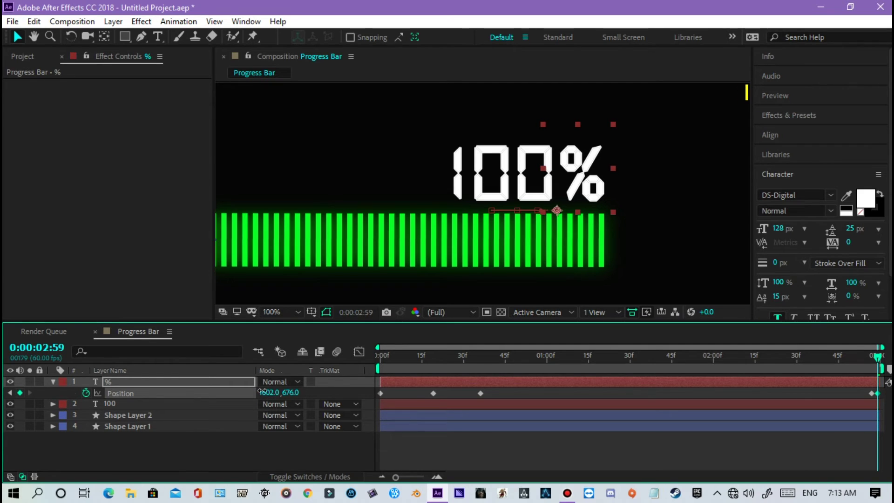
scroll(455, 255, down, 2)
scroll(577, 209, down, 1)
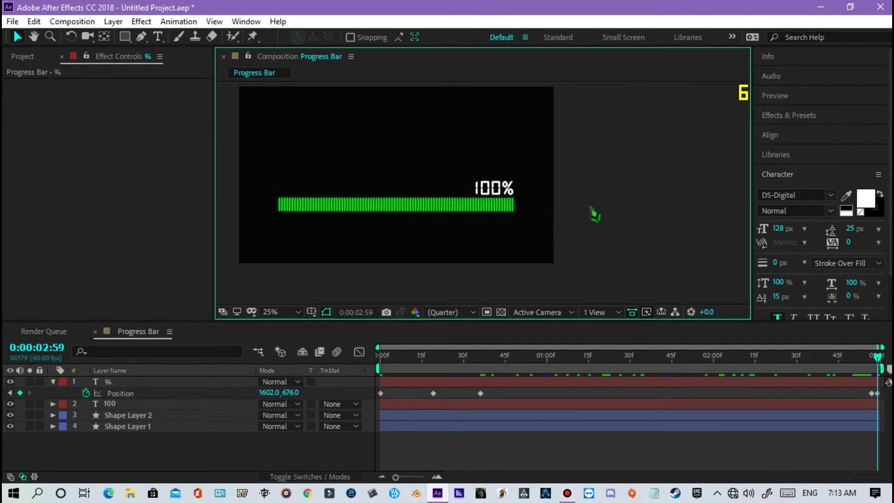
click(270, 312)
Step: Add a text layer reading LOADING above the bar's left end
click(305, 82)
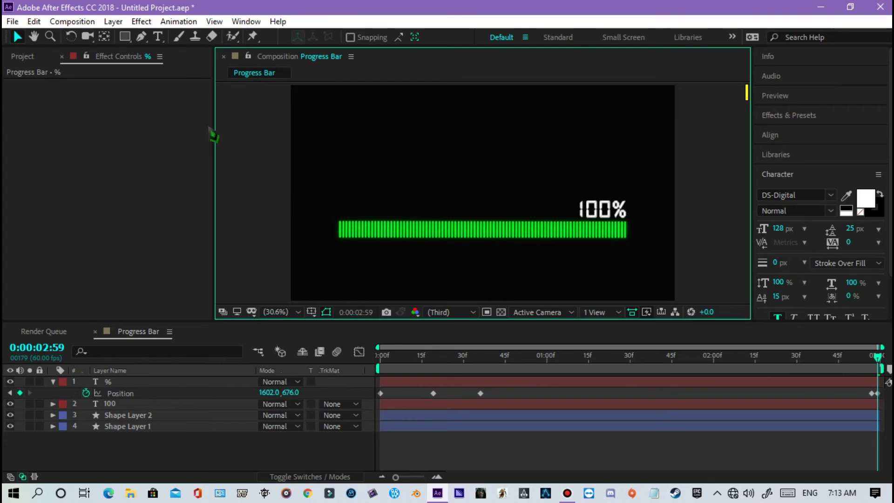
click(158, 36)
click(349, 212)
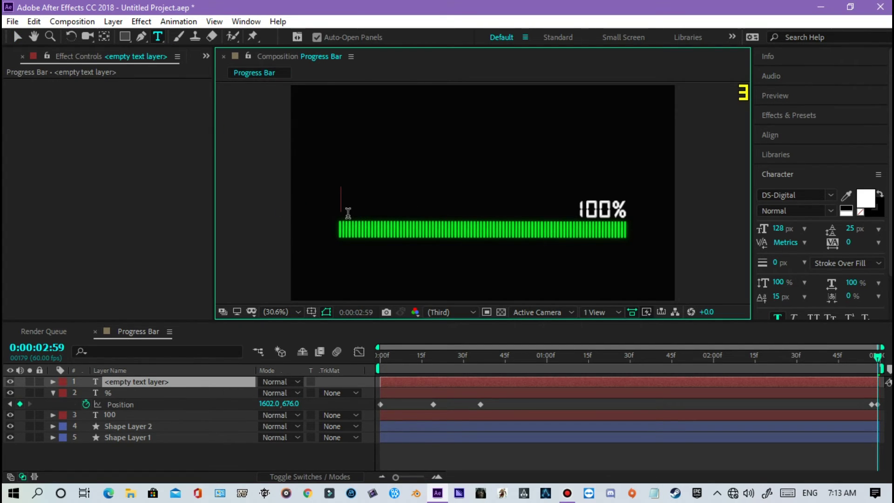
text(LOADING)
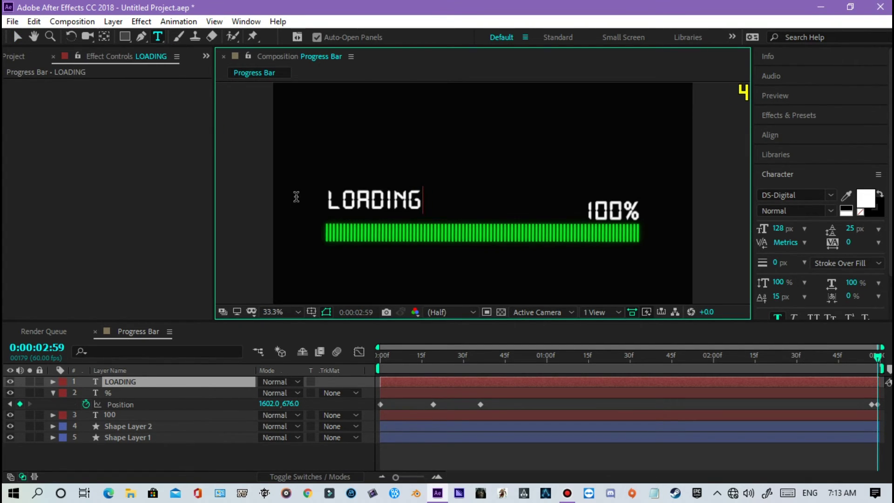
Step: View at full size and drag LOADING down to sit just above the bar
key(slash)
key(h)
drag(312, 182, 575, 144)
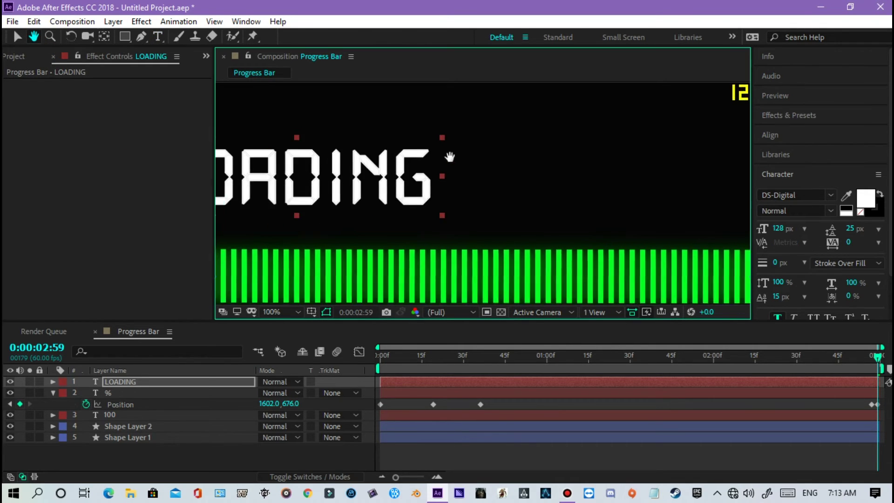
click(18, 37)
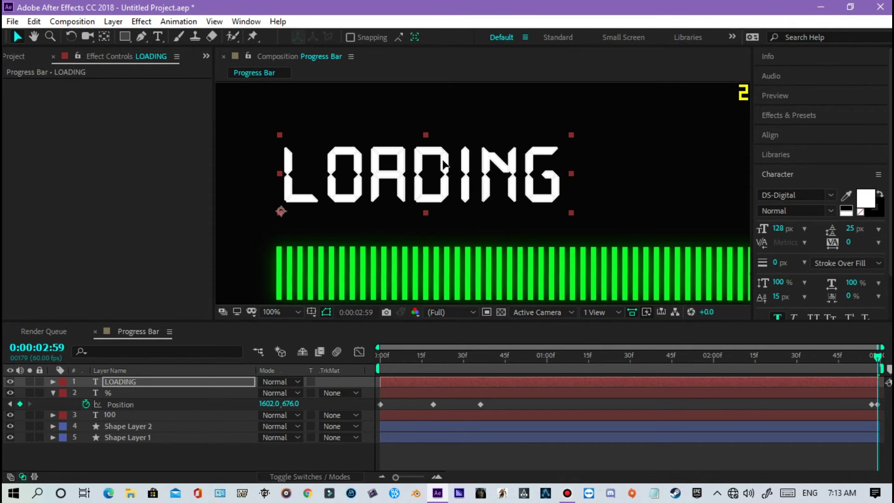
drag(444, 164, 434, 196)
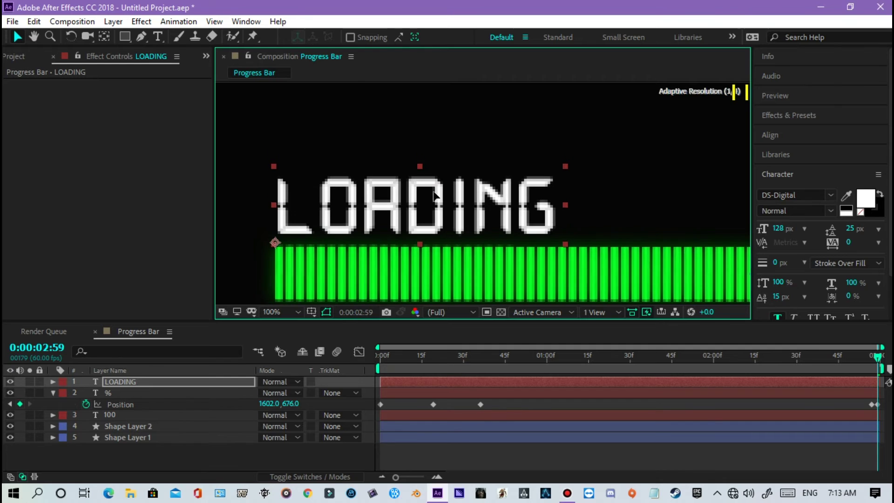
Step: Review the layout by selecting the 100 counter and then the LOADING label
scroll(320, 200, down, 2)
click(286, 192)
scroll(319, 172, down, 2)
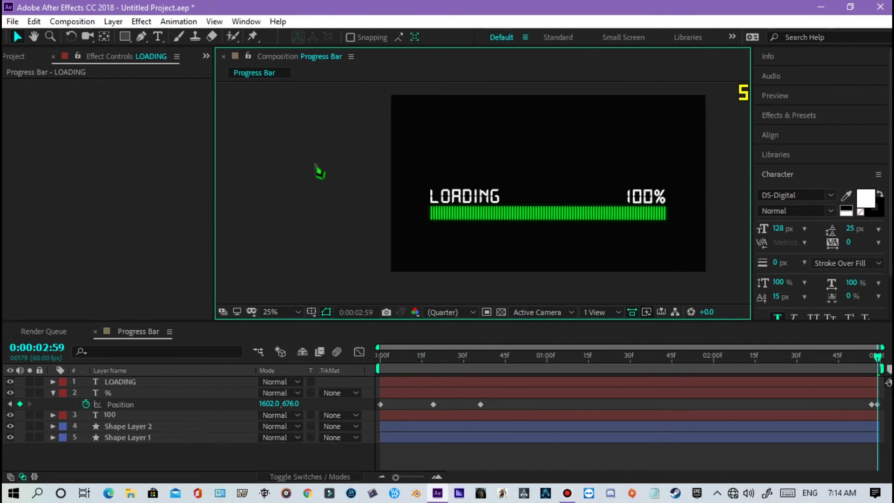
click(643, 205)
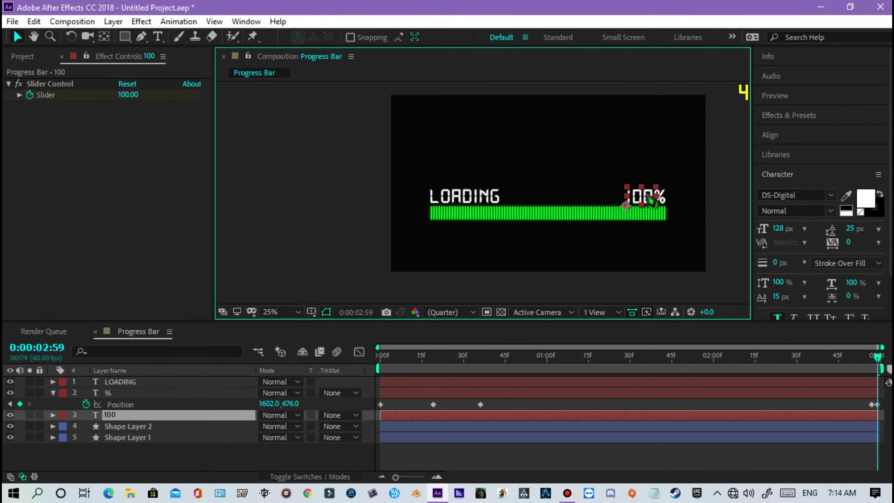
click(486, 199)
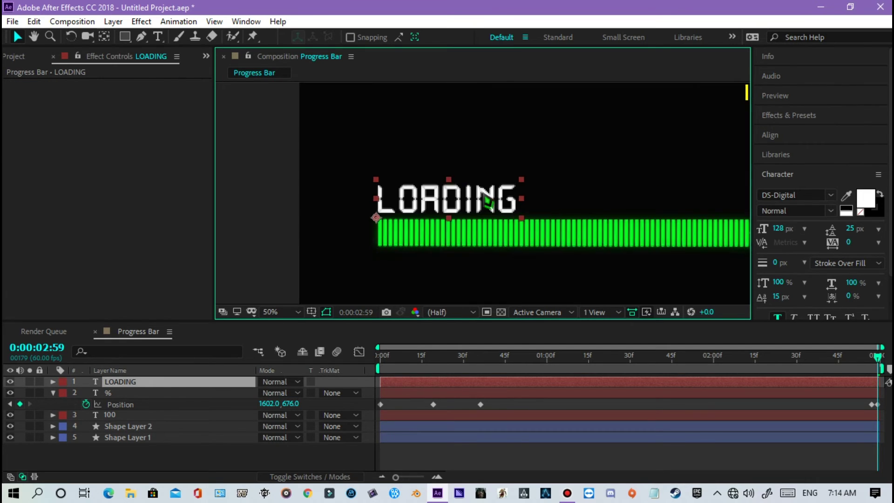
scroll(486, 199, up, 2)
scroll(459, 205, down, 2)
scroll(462, 211, up, 2)
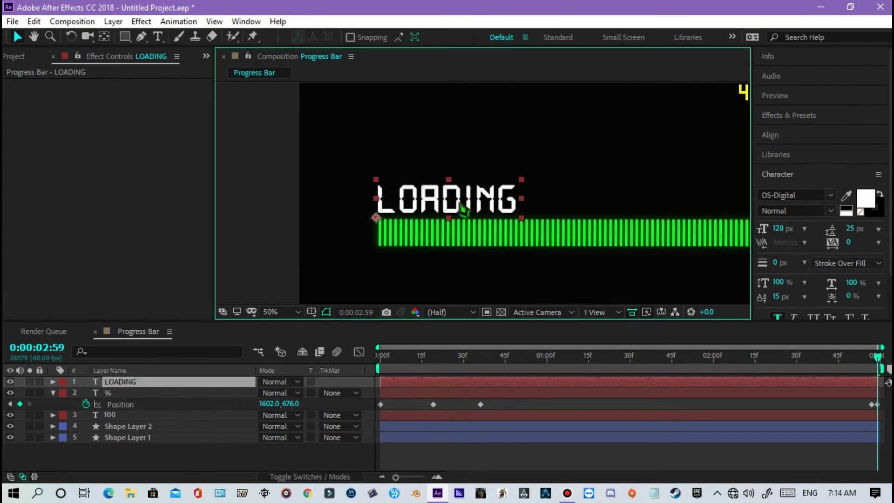
scroll(465, 211, up, 2)
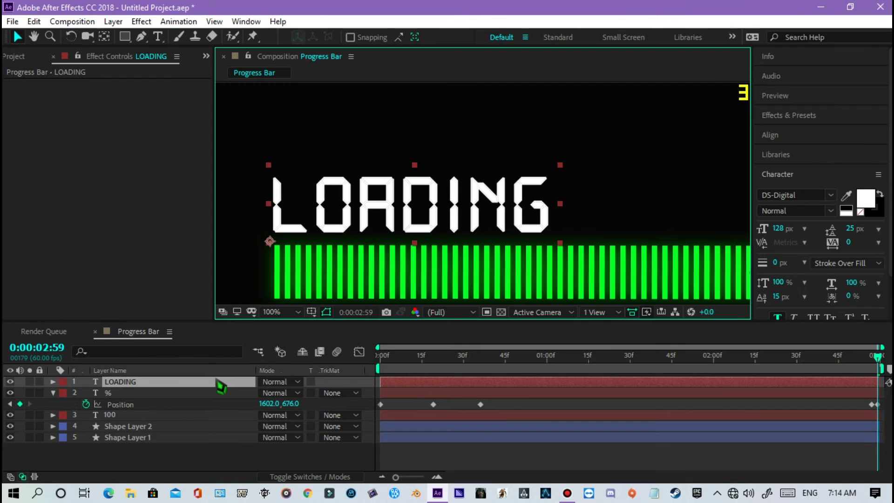
key(Home)
Step: Scrub and nudge LOADING's Position to 236.7, 676.1
key(p)
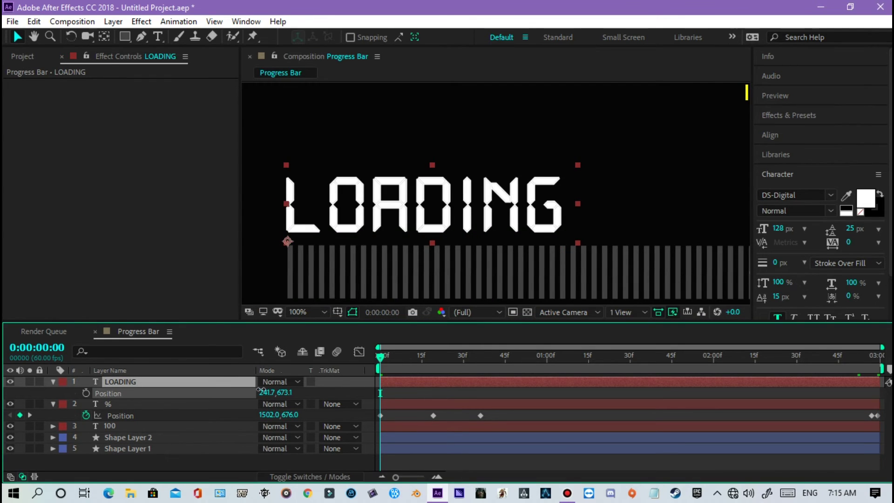
drag(261, 391, 262, 393)
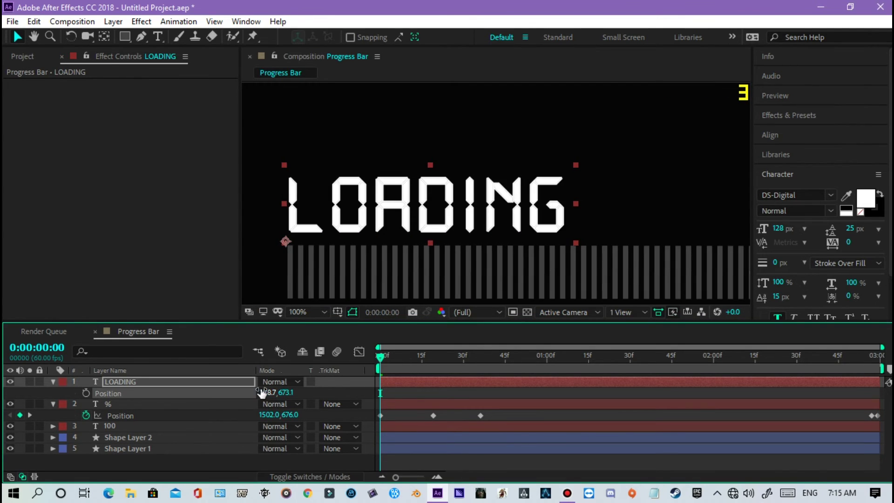
key(Left)
key(Left)
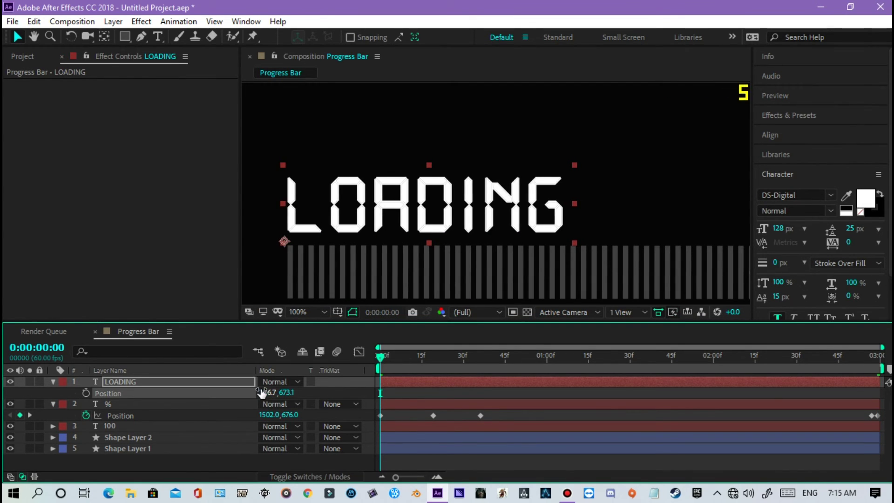
key(Down)
key(Down)
key(Down)
key(Down)
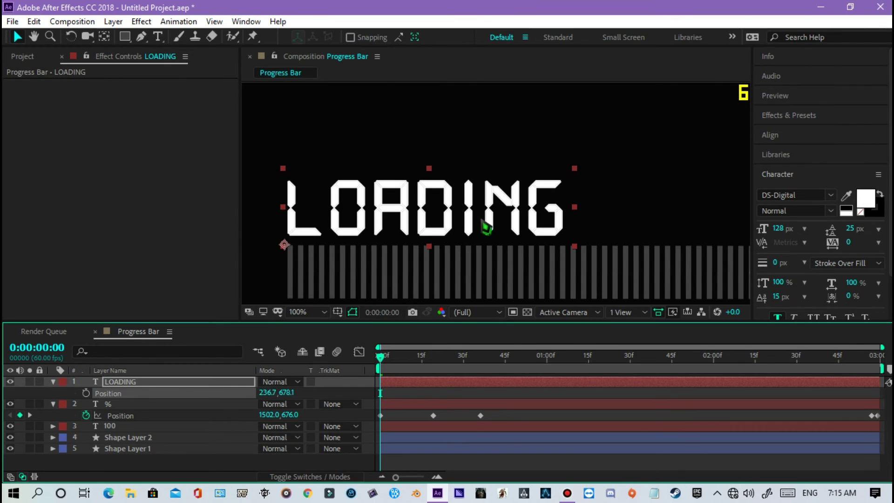
Step: Pan along the bar to check LOADING's alignment with its left edge
click(33, 35)
drag(559, 231, 419, 229)
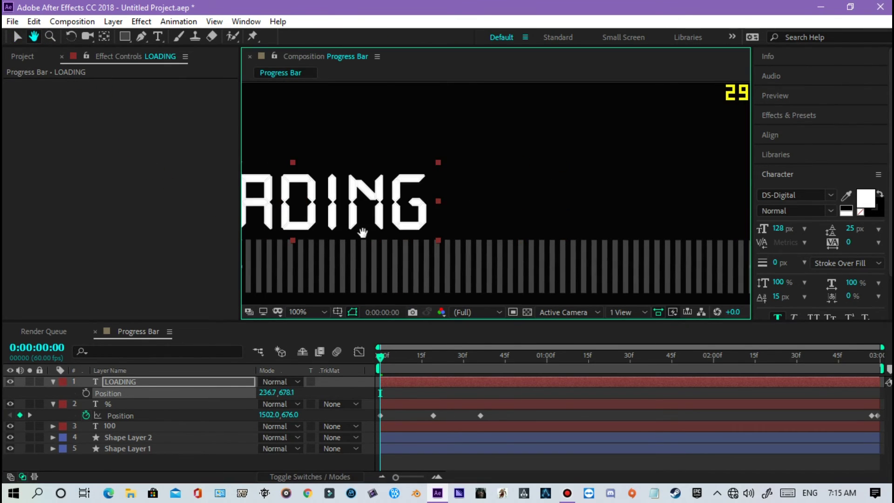
mouse_move(685, 235)
mouse_down()
mouse_move(508, 237)
mouse_move(545, 248)
mouse_up()
mouse_move(546, 247)
mouse_down()
mouse_move(441, 248)
mouse_move(568, 247)
mouse_up()
drag(465, 246, 585, 250)
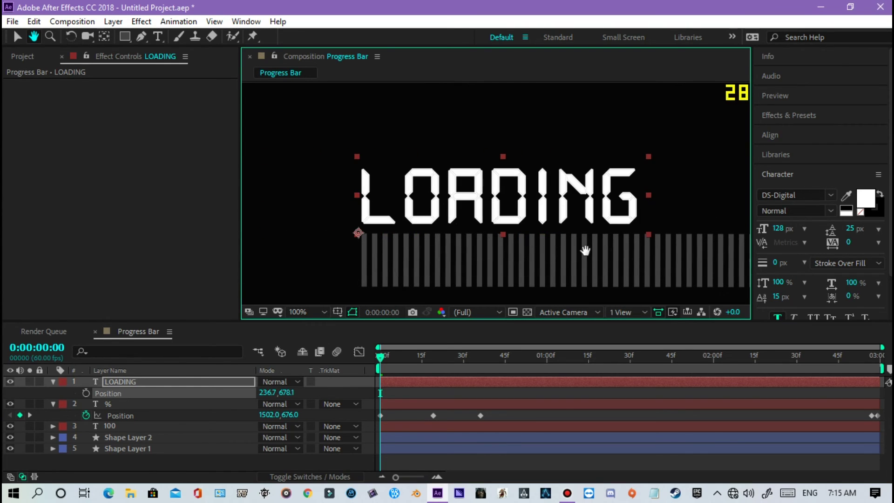
click(17, 36)
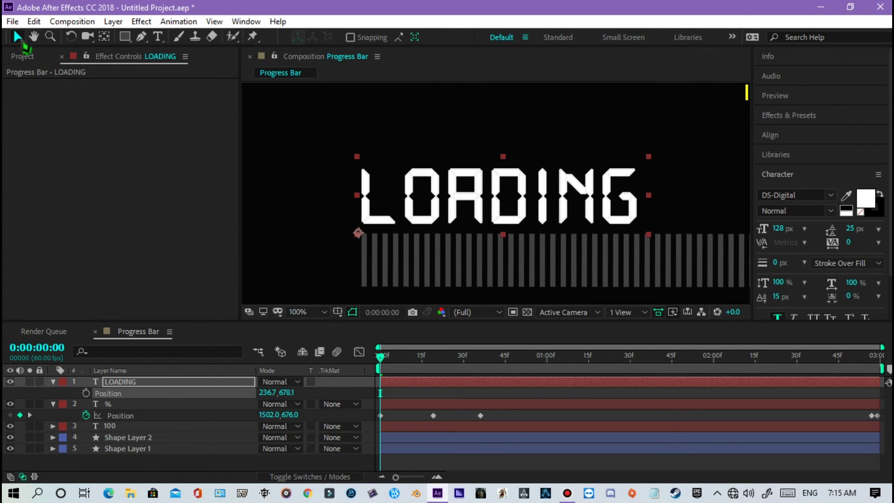
Step: Select LOADING's Position and set the viewer magnification to Fit
click(202, 394)
click(202, 394)
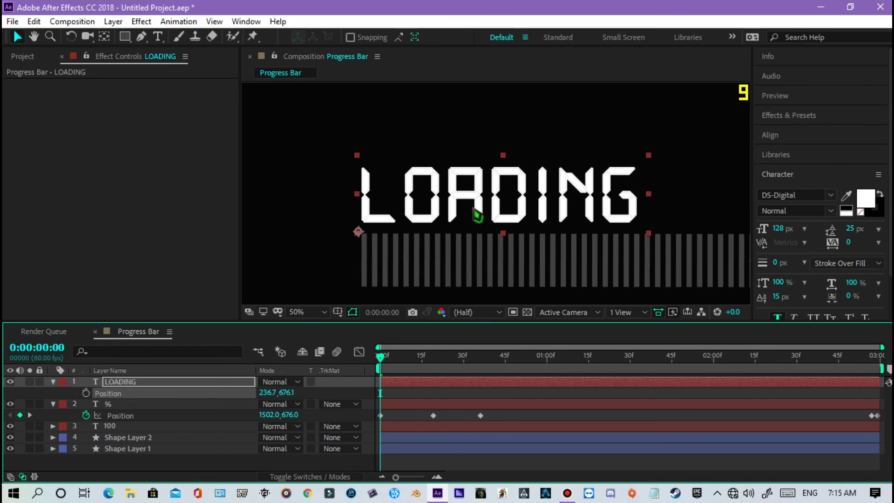
scroll(478, 215, down, 2)
scroll(478, 216, up, 1)
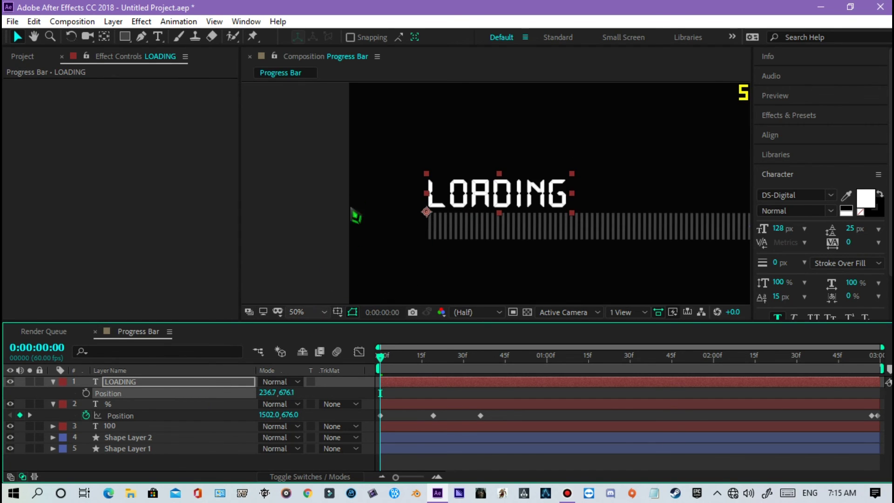
click(307, 312)
click(327, 92)
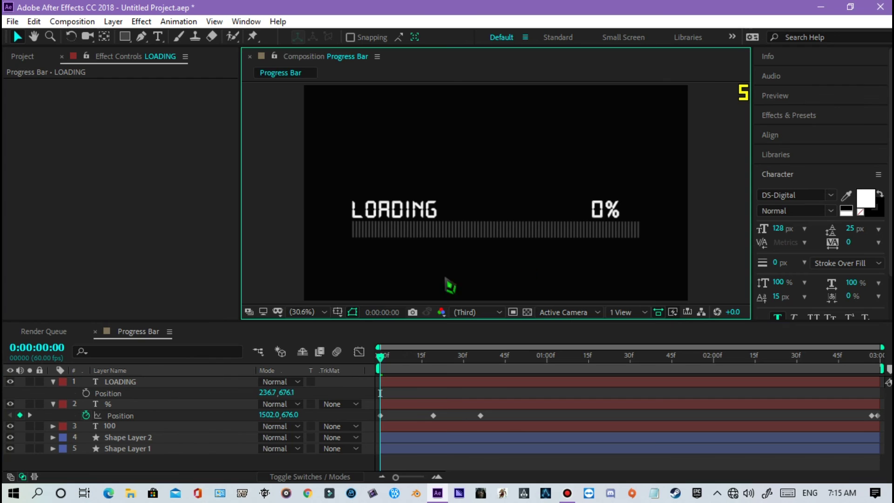
click(380, 415)
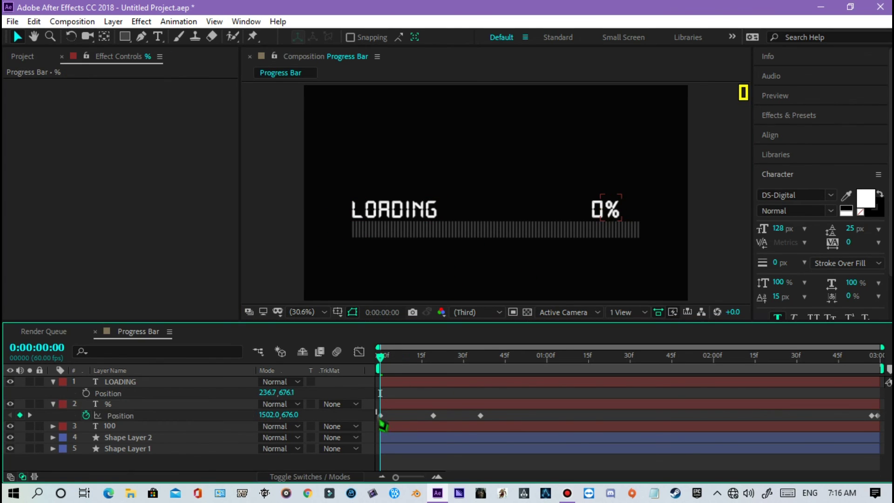
Step: Select all of the % sign's Position keyframes for easing, then play the preview
drag(376, 409, 869, 436)
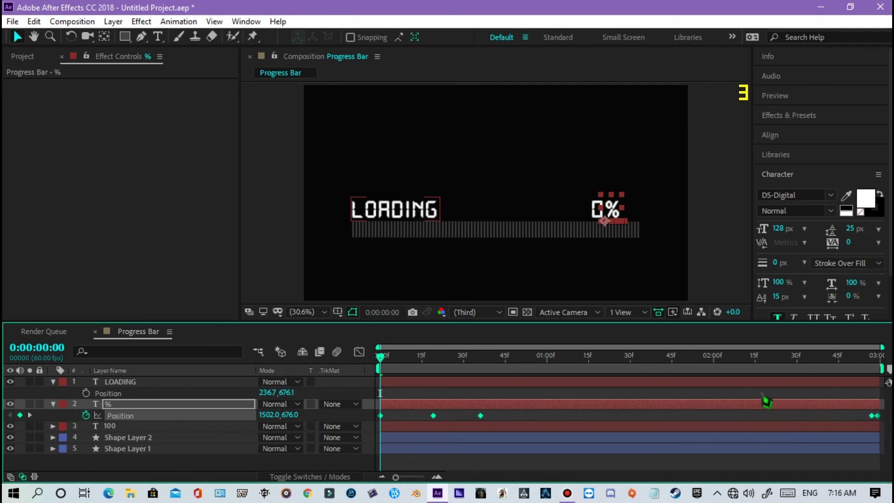
key(space)
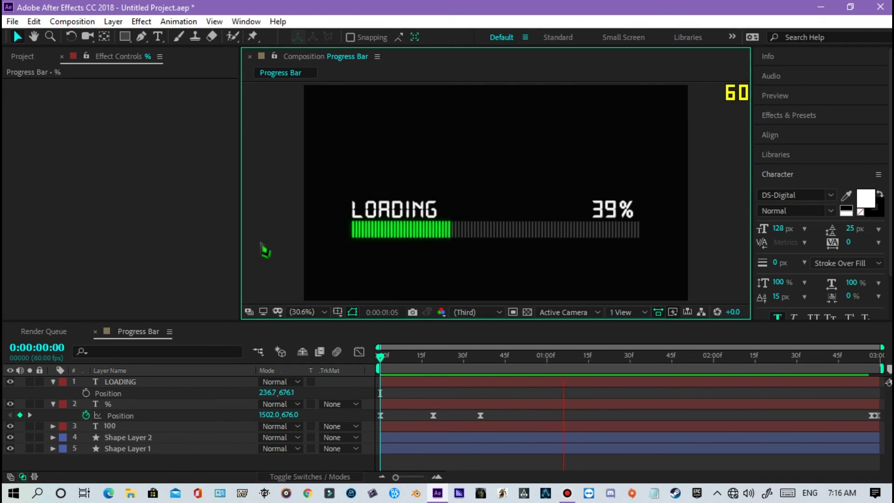